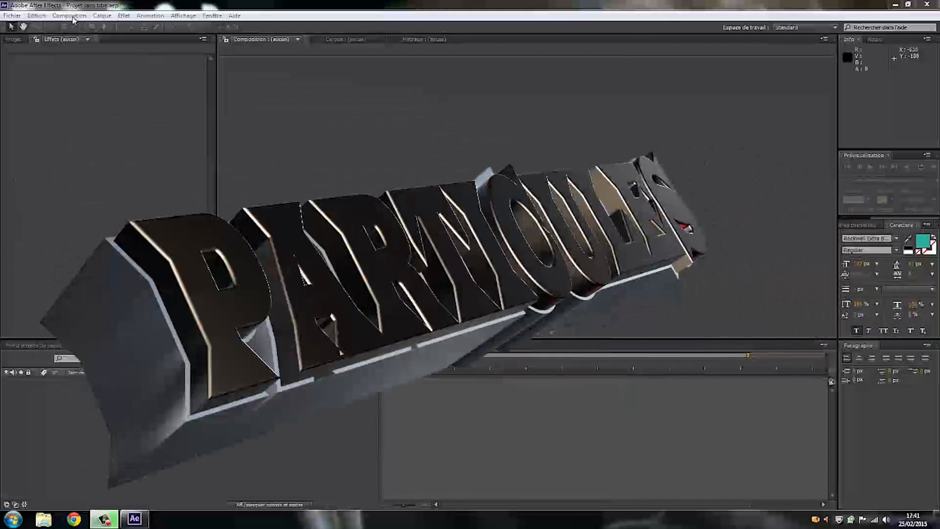
Create a 20-second composition with the HDV 1080 25 preset at 25 frames per second.
click(69, 16)
click(62, 27)
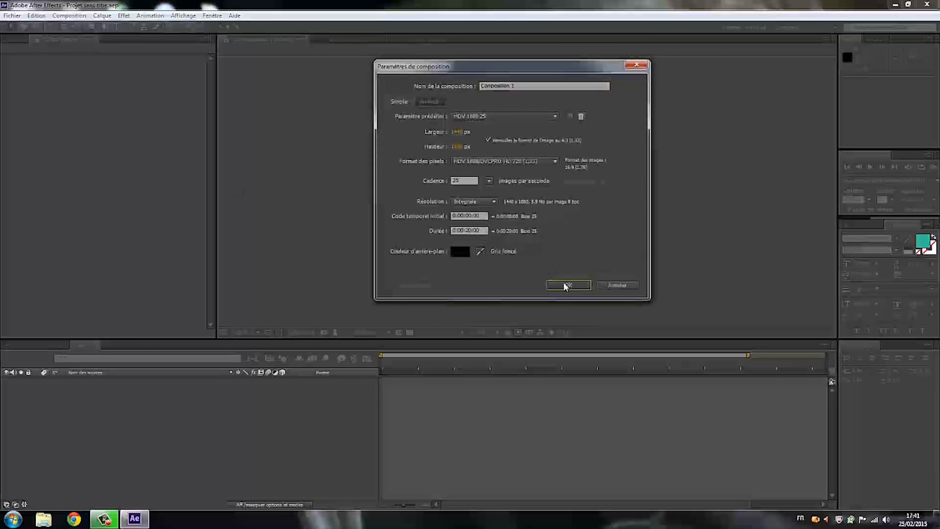
click(563, 284)
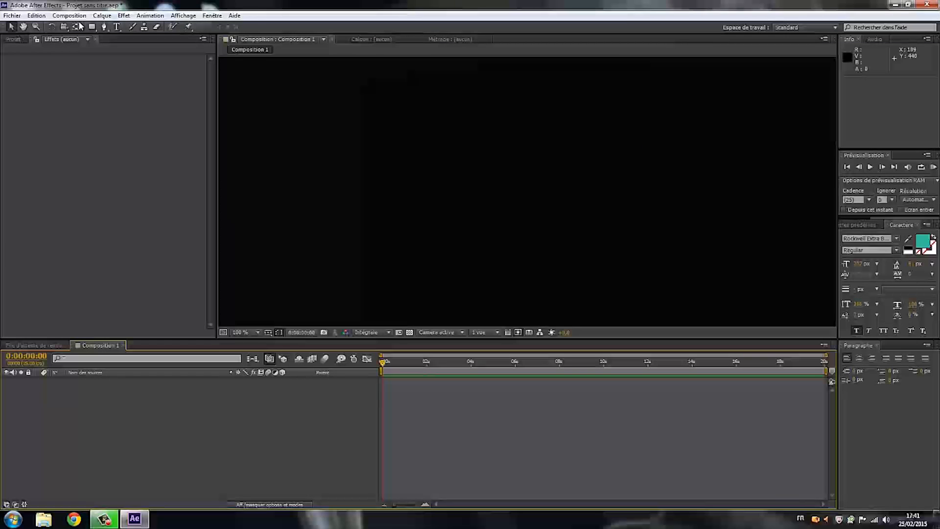
Add a dark blue solid layer to the new composition, keeping the default solid settings.
click(102, 15)
mouse_move(86, 29)
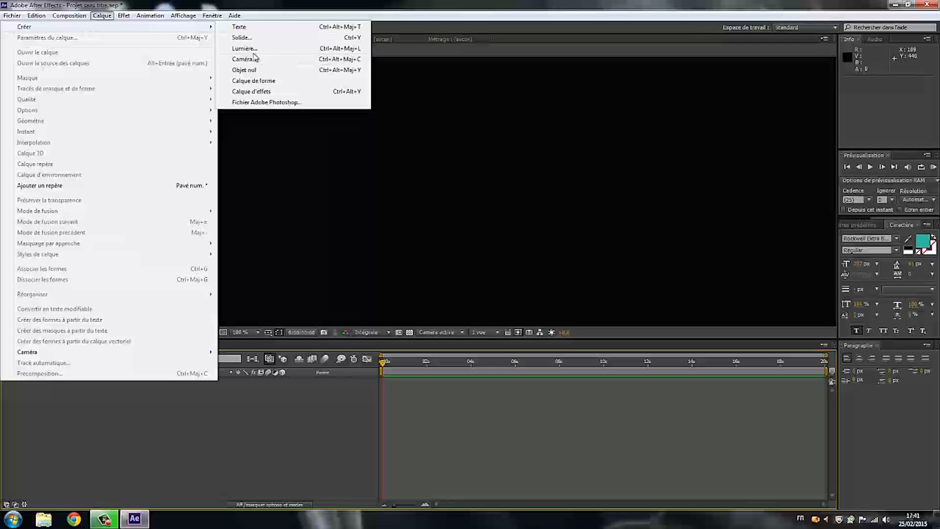
click(240, 37)
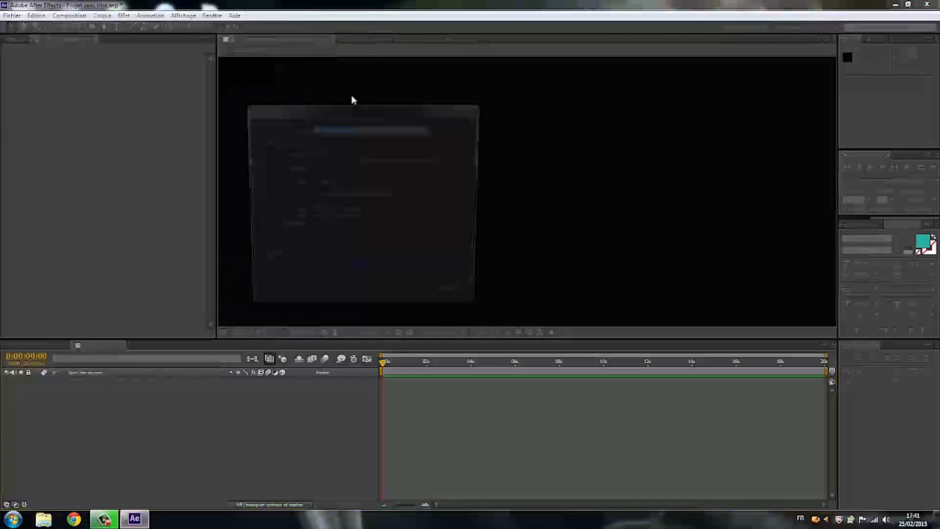
click(402, 300)
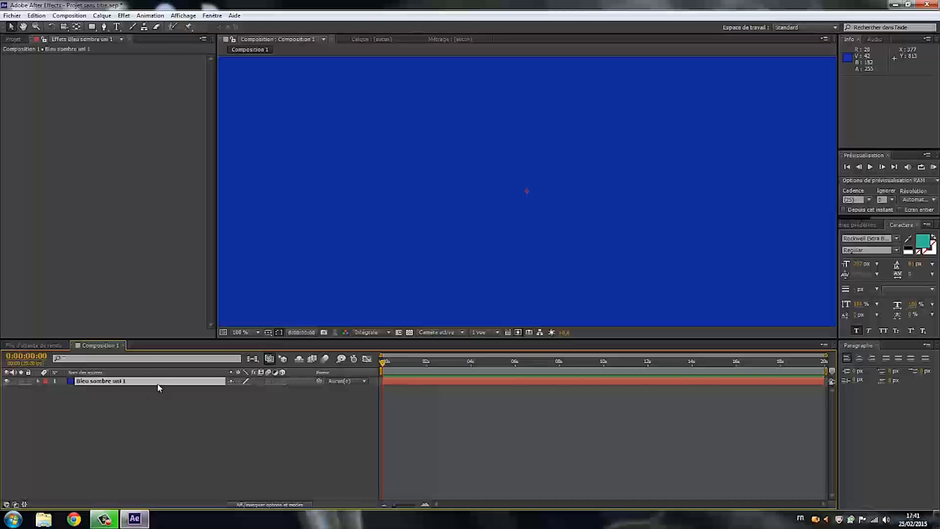
Apply the Video Copilot Element effect to the dark blue solid.
click(124, 16)
mouse_move(61, 497)
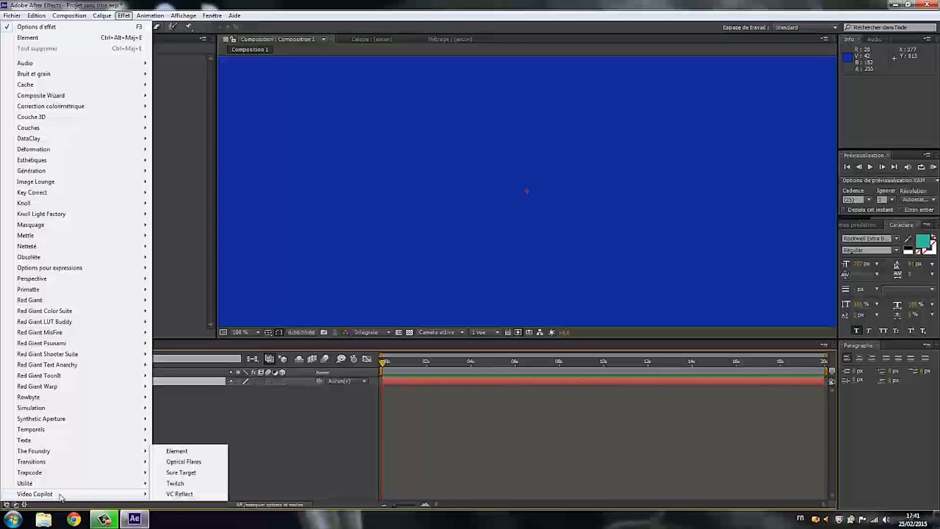
click(178, 450)
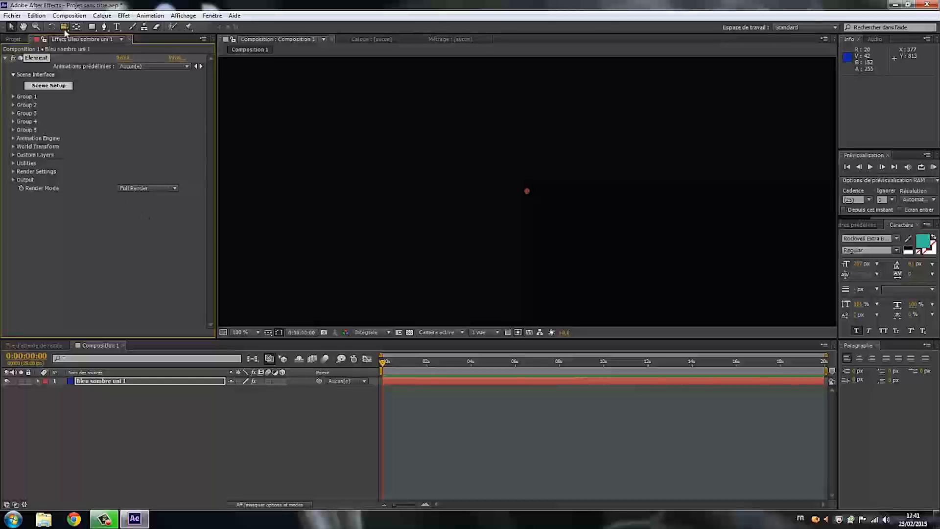
Open Element's Scene Setup and add the textured soda_can model from the Starter_Pack folder to the scene.
click(48, 86)
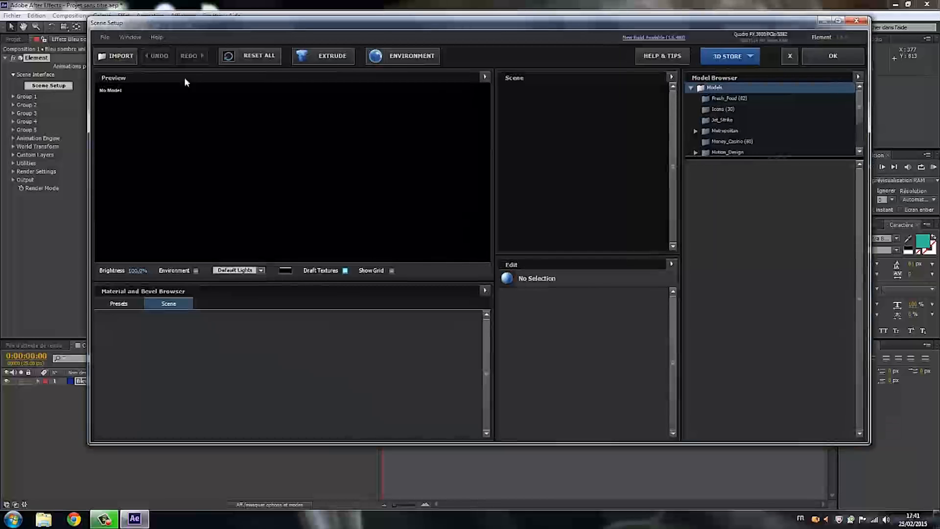
drag(366, 19, 325, 40)
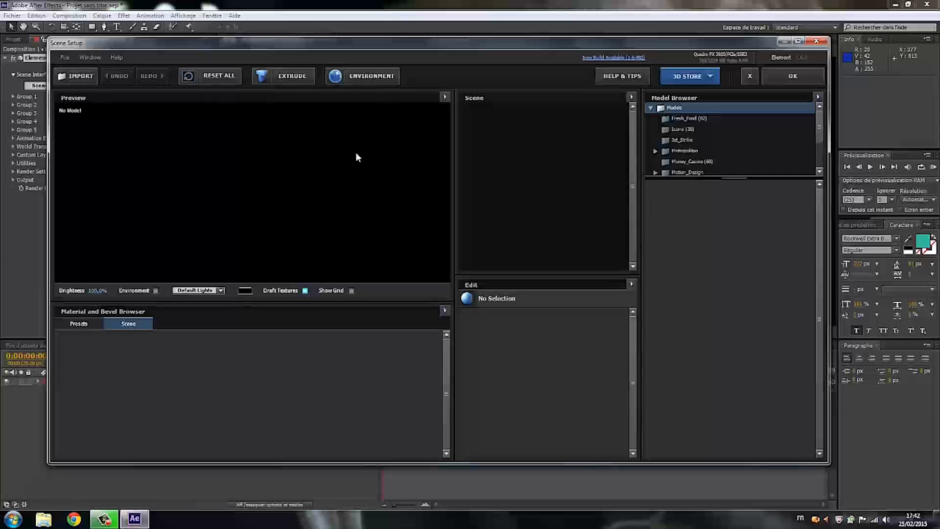
scroll(813, 147, down, 3)
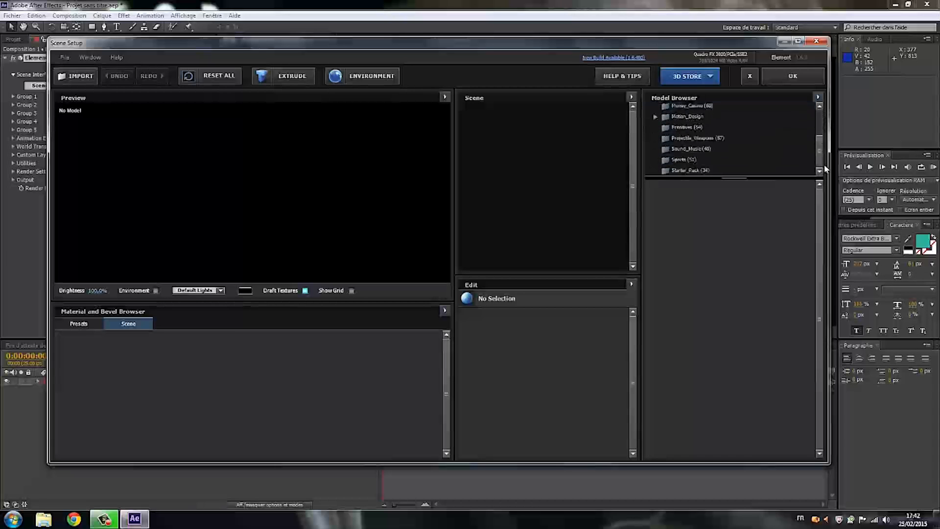
click(668, 171)
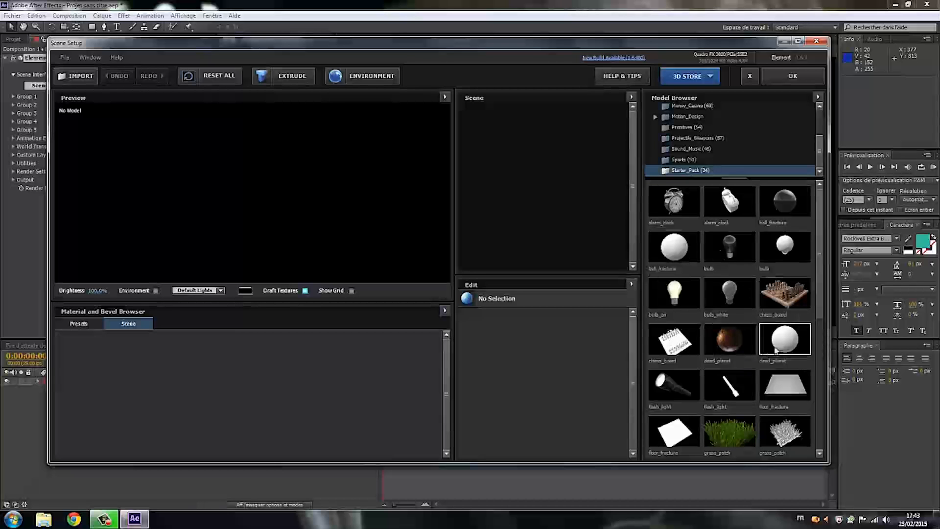
scroll(782, 299, down, 3)
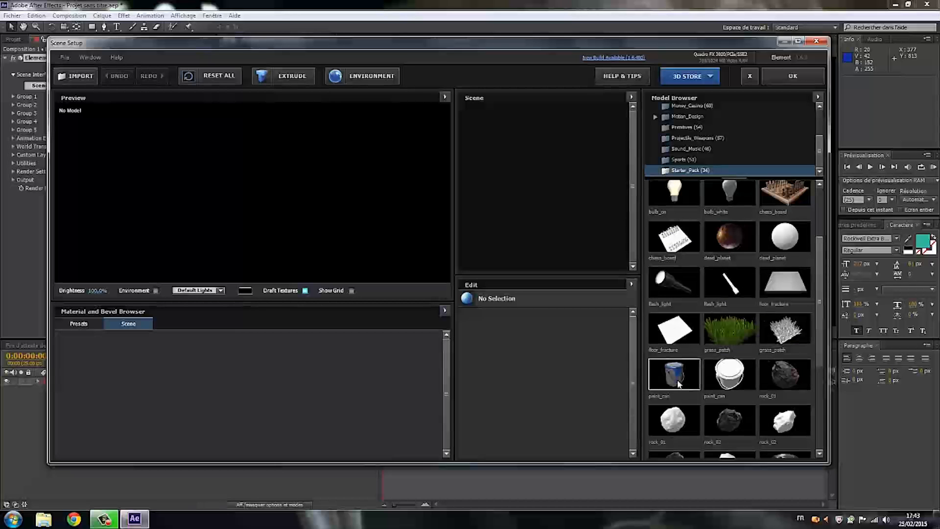
scroll(728, 338, down, 2)
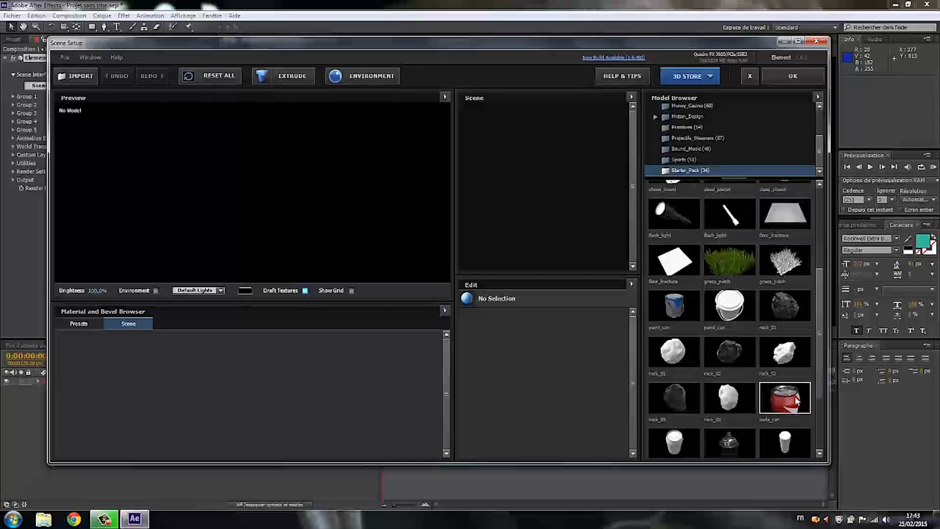
scroll(785, 401, down, 2)
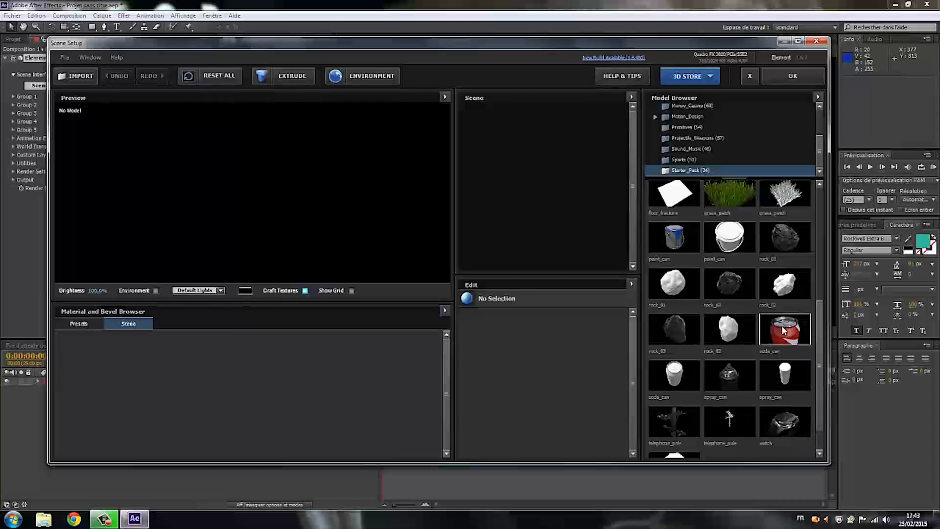
scroll(728, 382, down, 1)
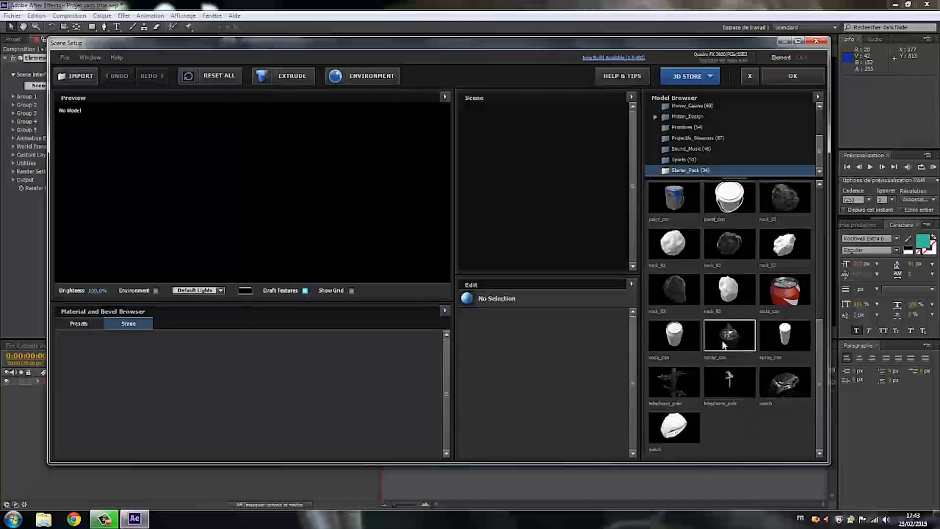
click(785, 294)
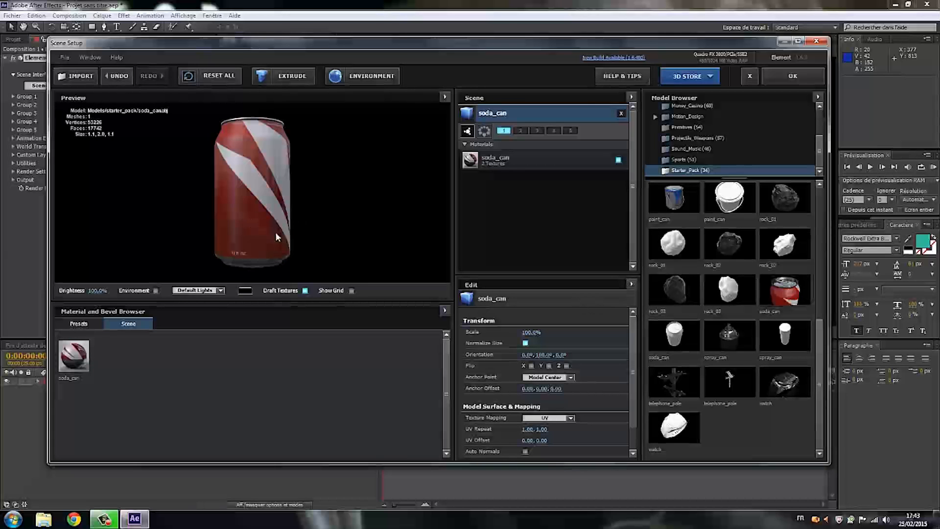
Rotate the preview to inspect the soda can from other sides, and accept the scene to bring it into the composition.
drag(266, 249, 433, 248)
drag(253, 225, 497, 168)
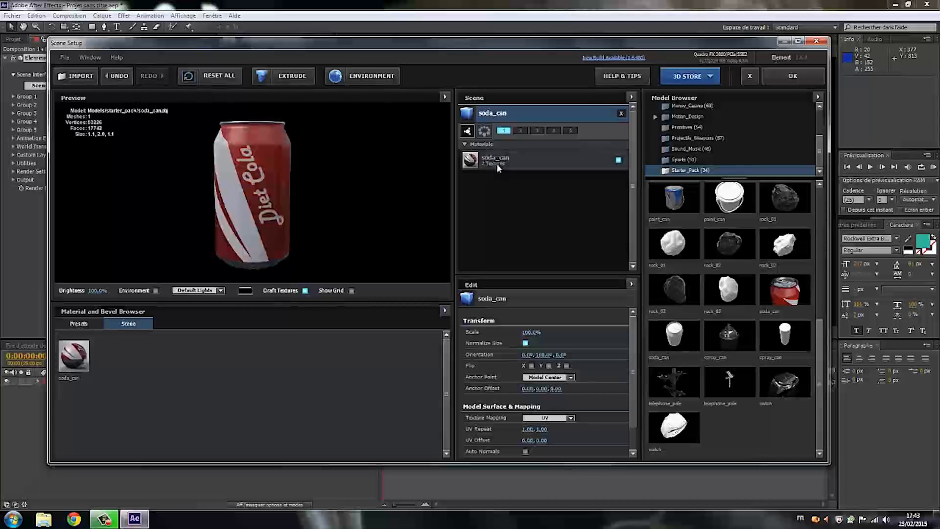
mouse_move(633, 350)
mouse_down()
mouse_move(632, 391)
mouse_move(631, 331)
mouse_up()
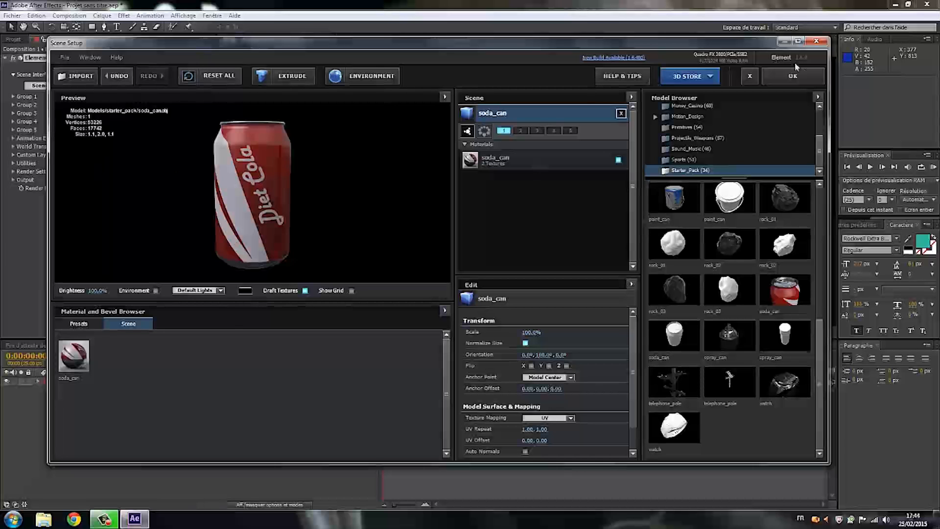
click(787, 78)
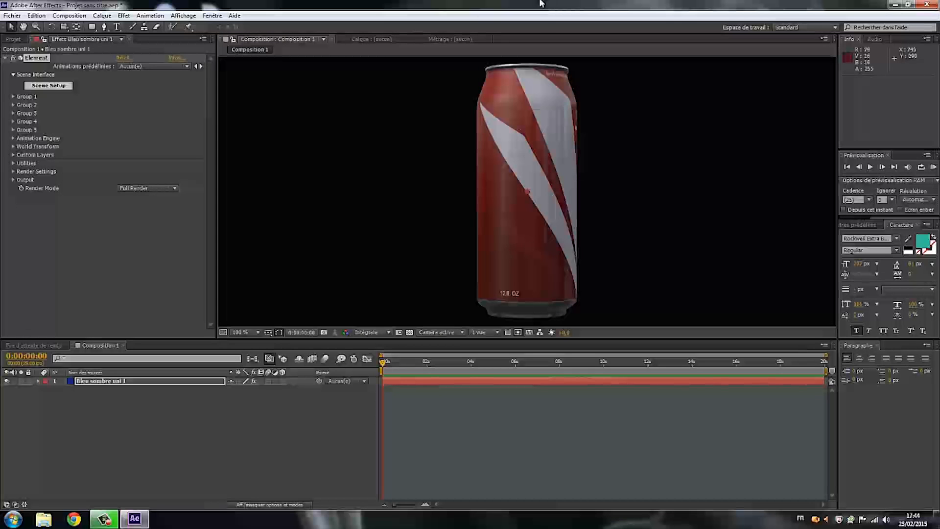
Create a group null for Group 1 from the Element effect's group utilities.
click(13, 97)
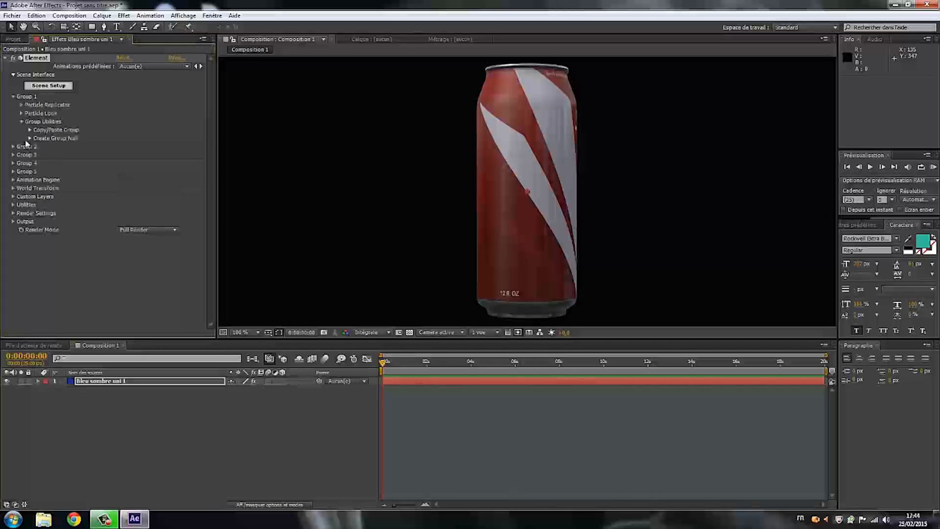
click(29, 138)
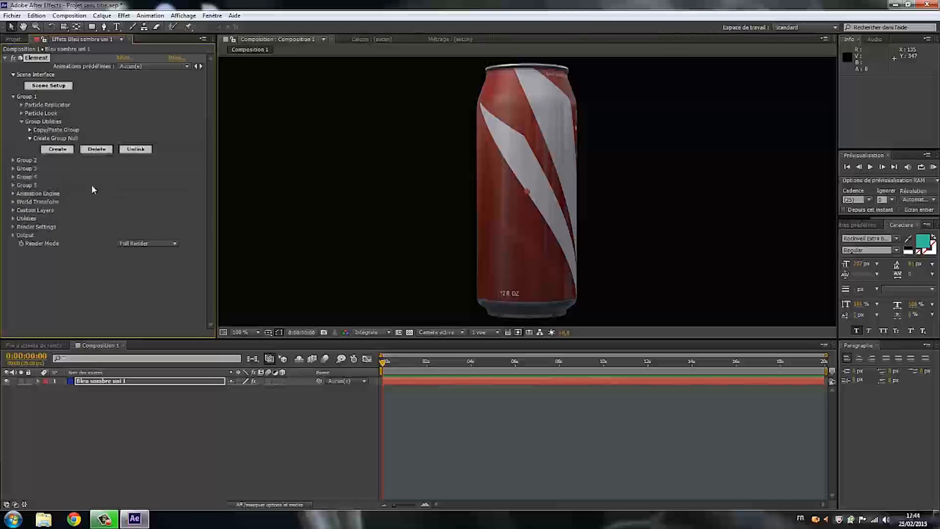
click(56, 150)
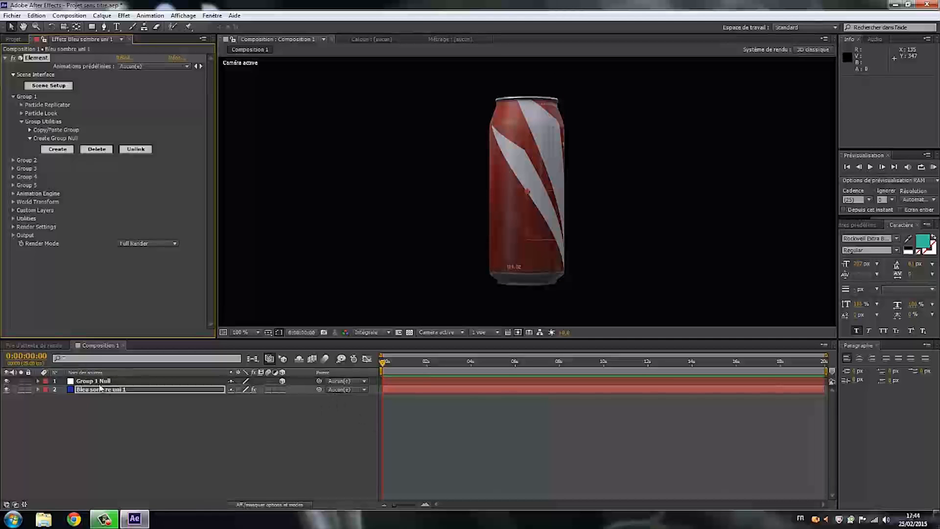
Reveal the rotation properties of the Group 1 Null and rotate it to turn the can around its vertical axis.
click(96, 383)
key(r)
mouse_move(239, 406)
mouse_down()
mouse_move(275, 410)
mouse_move(231, 418)
mouse_move(265, 416)
mouse_move(242, 398)
mouse_move(299, 405)
mouse_move(191, 415)
mouse_move(277, 409)
mouse_move(230, 416)
mouse_move(242, 424)
mouse_up()
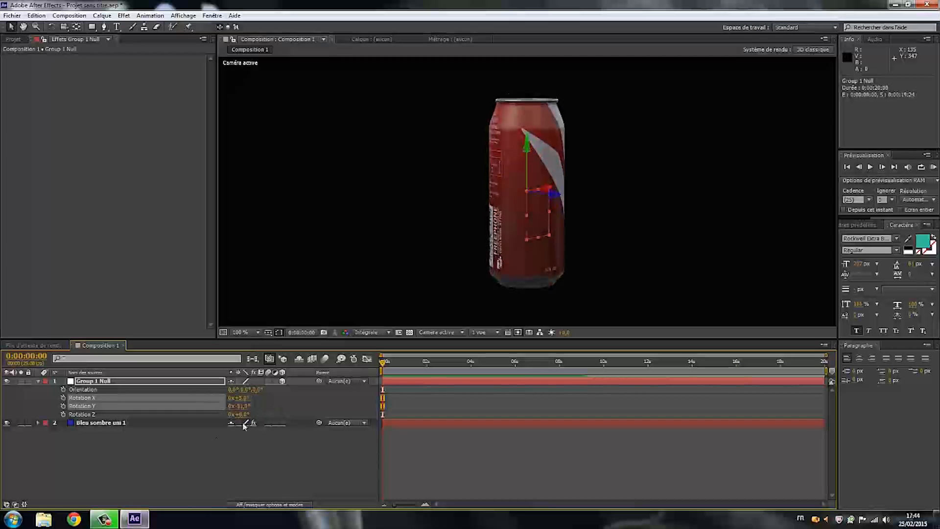
Stretch the dark blue solid to about 141% horizontally while keeping its vertical scale at 100%.
click(94, 422)
key(s)
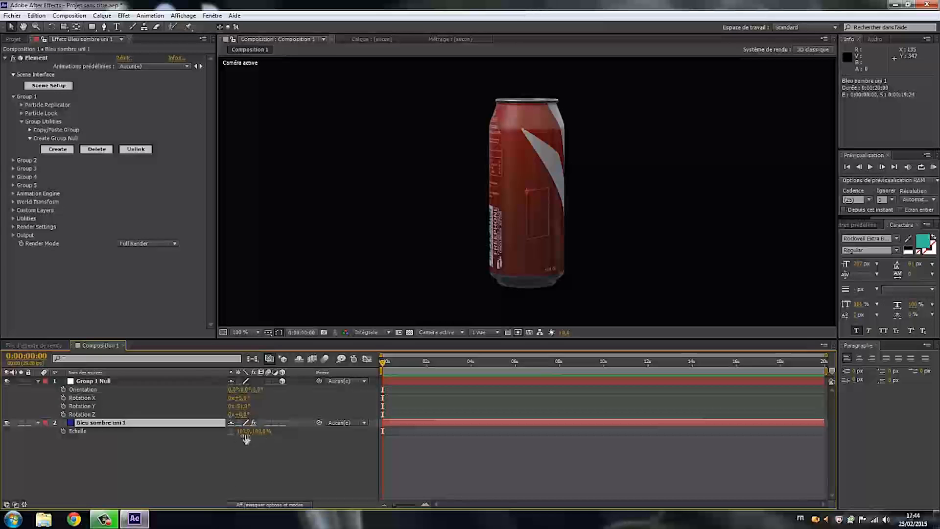
drag(243, 435, 262, 431)
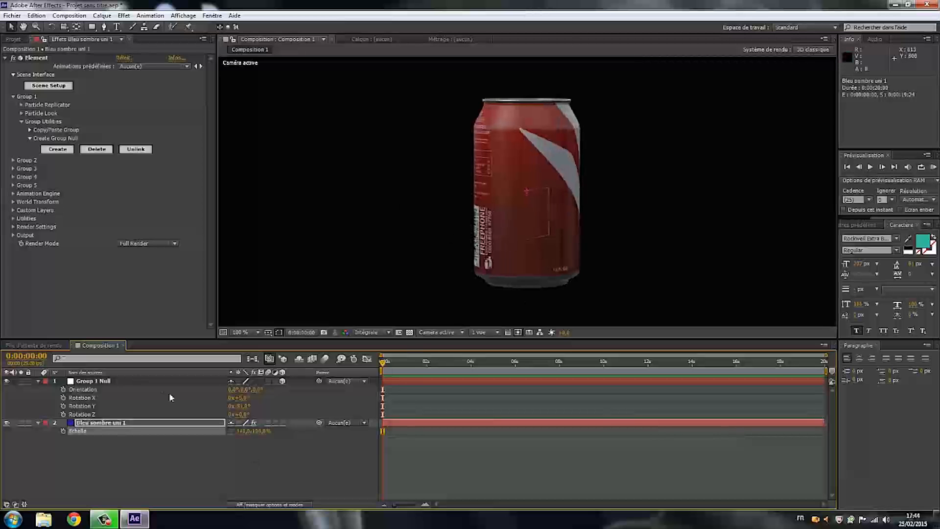
click(243, 478)
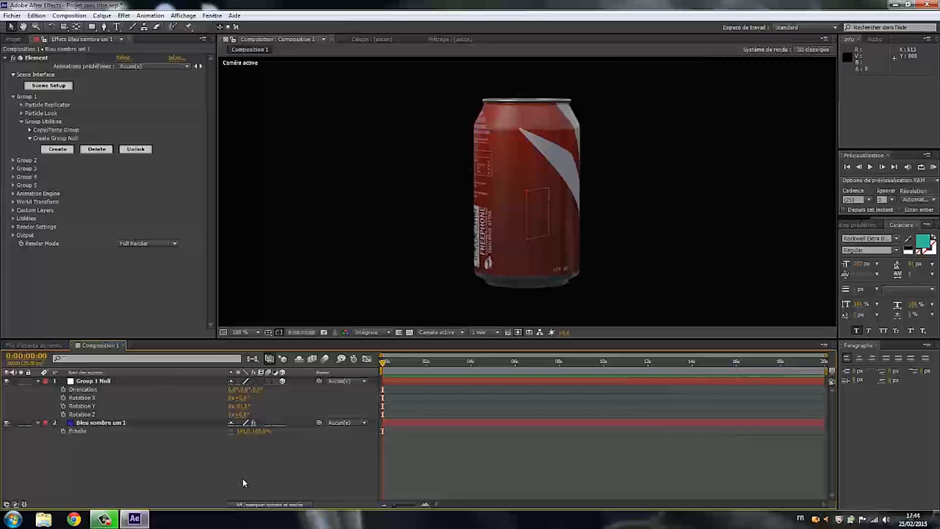
Rotate the Group 1 Null to about 49° in X, 184° in Y and 260° in Z, and expand the Element effect's Particle Replicator settings.
drag(304, 408, 361, 400)
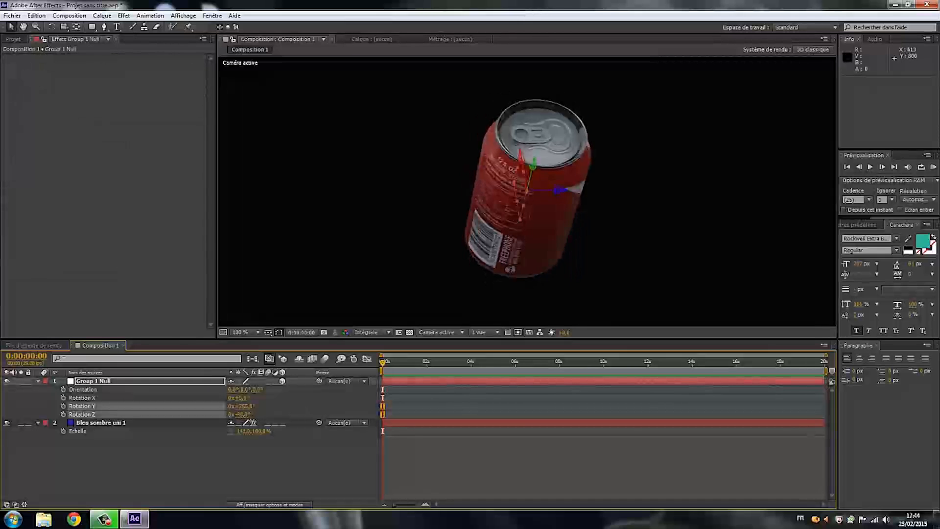
drag(287, 396, 350, 402)
click(100, 422)
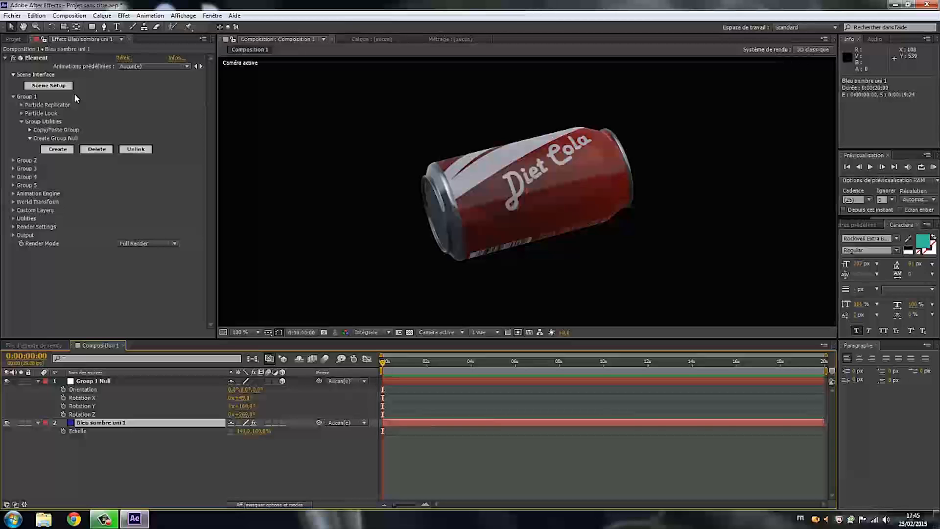
click(21, 105)
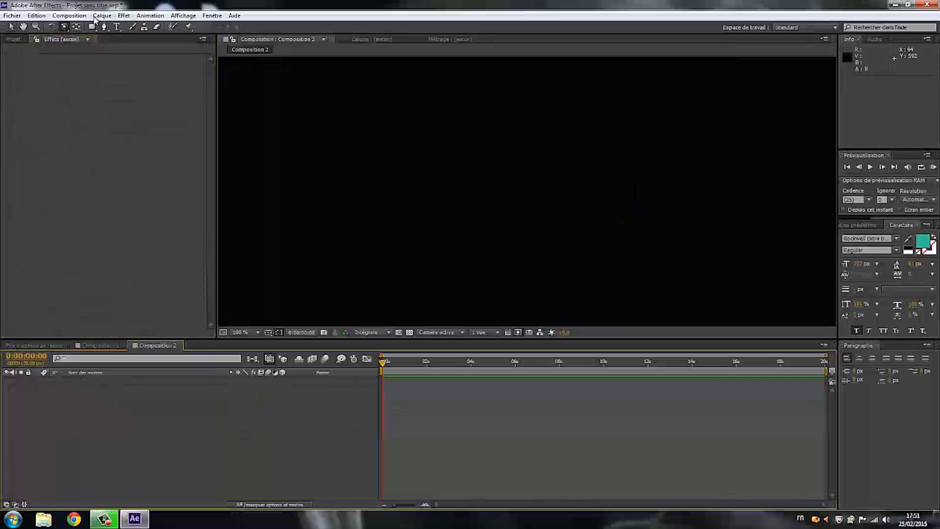
Add a dark blue solid at full composition size to Composition 2.
click(102, 16)
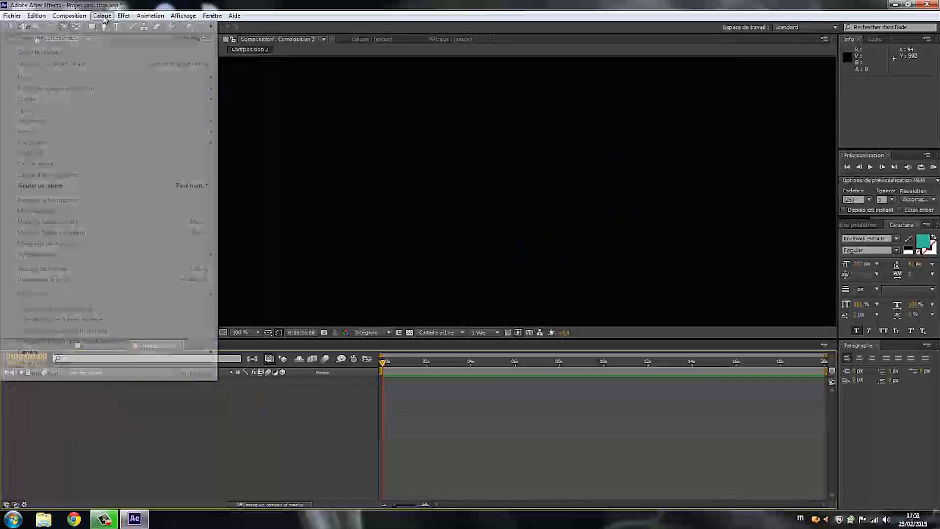
mouse_move(100, 28)
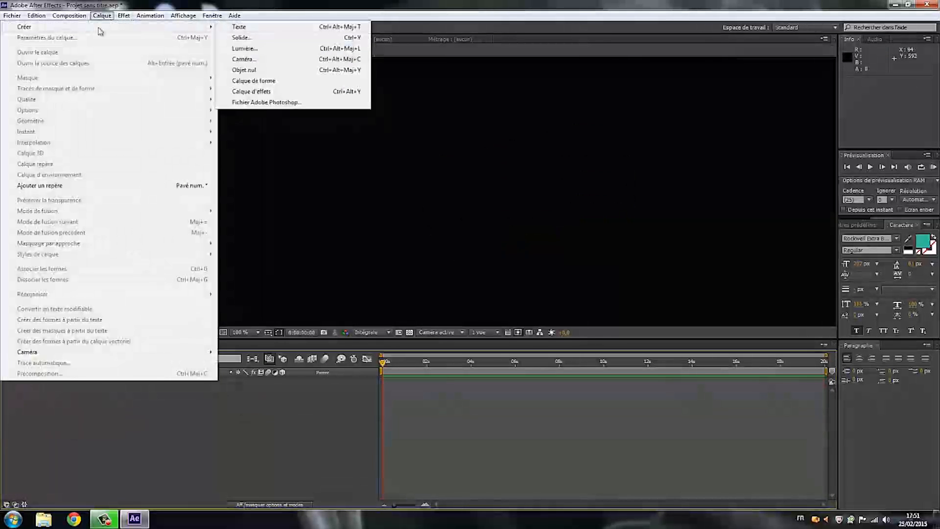
click(243, 37)
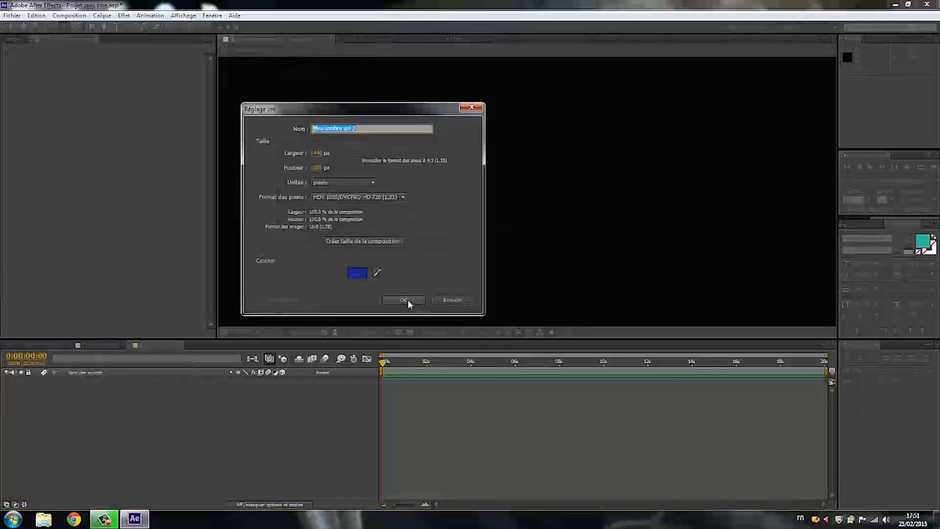
click(404, 300)
Add a two-node camera to Composition 2 and dismiss the notice about 2D layers.
click(103, 16)
mouse_move(93, 28)
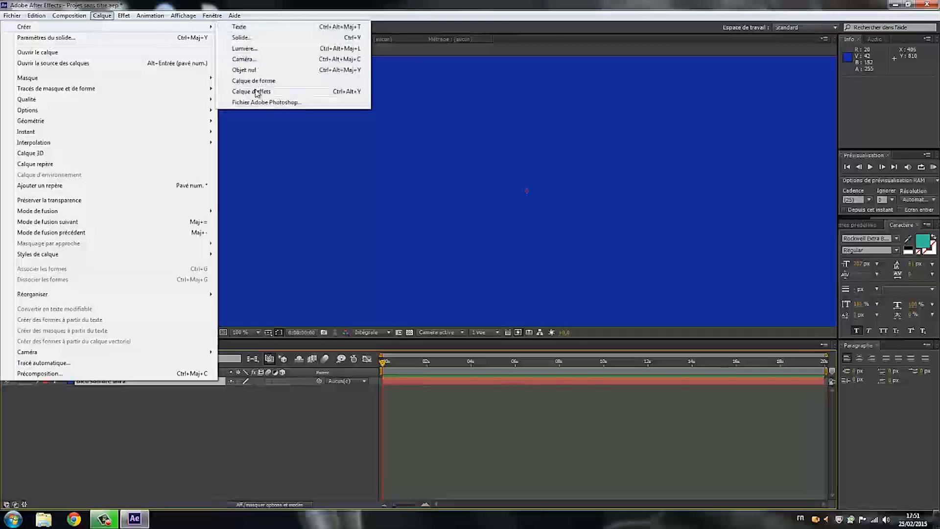
click(244, 59)
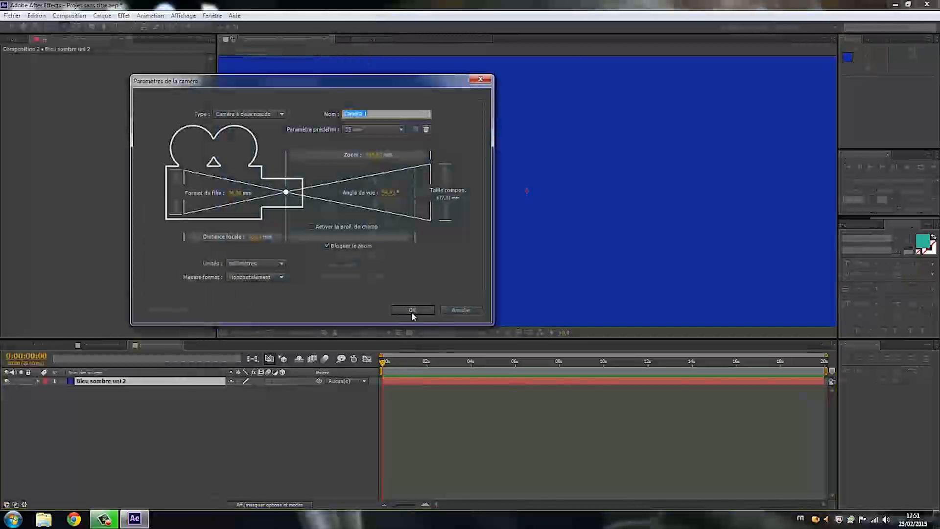
click(412, 310)
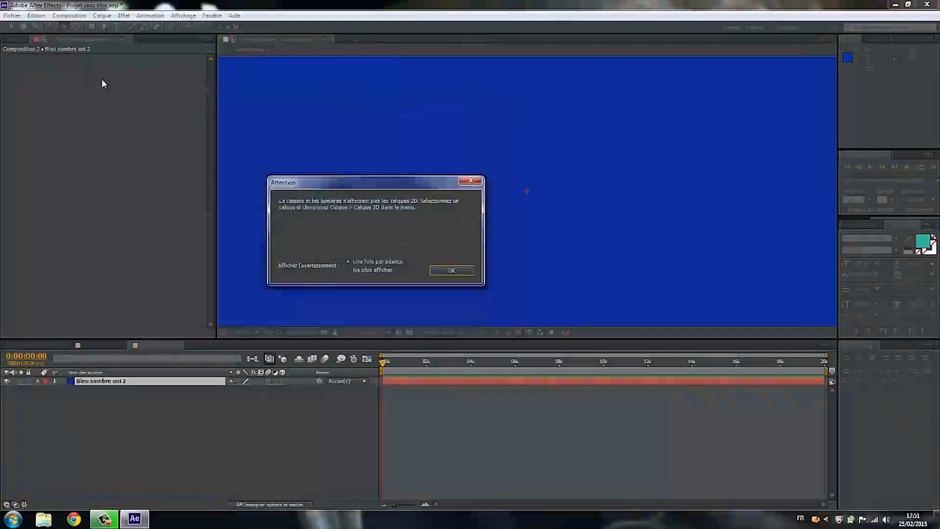
click(449, 273)
Create a text layer in the composition containing the first name in capital letters.
click(117, 27)
click(361, 169)
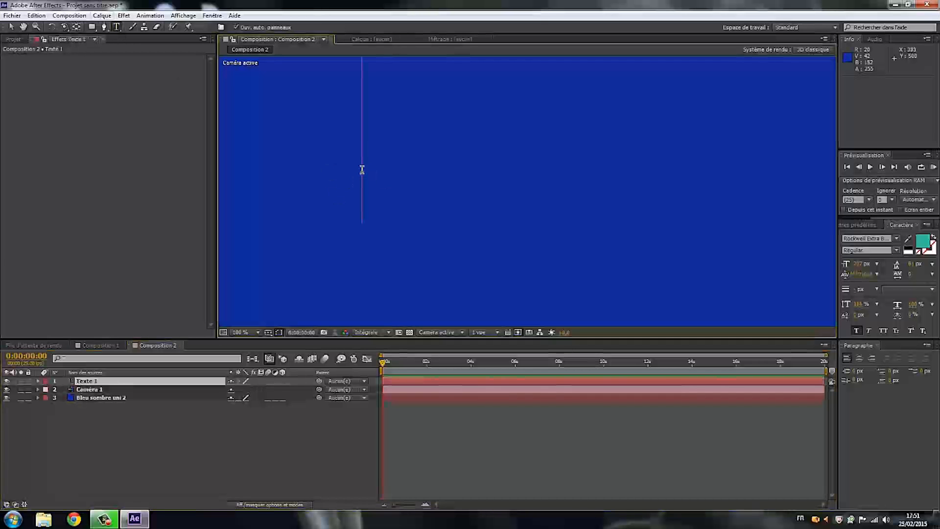
text(A)
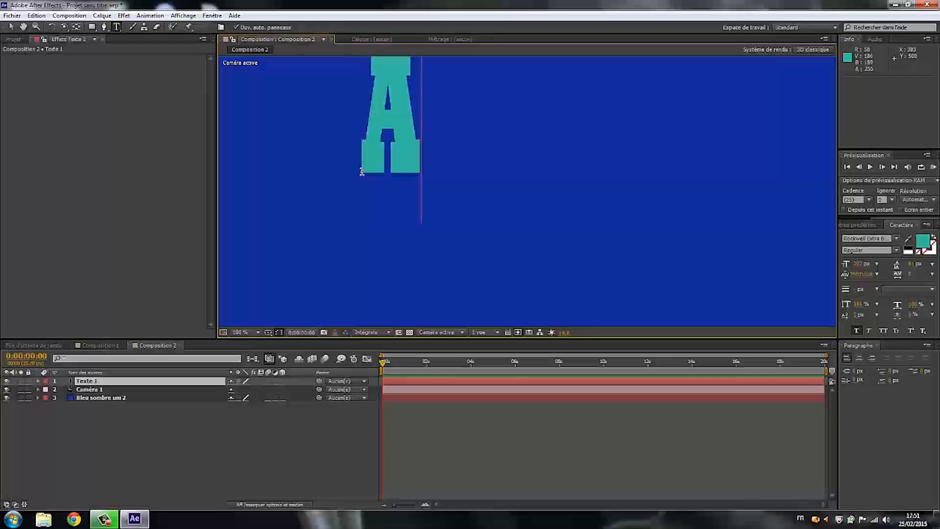
text(LA)
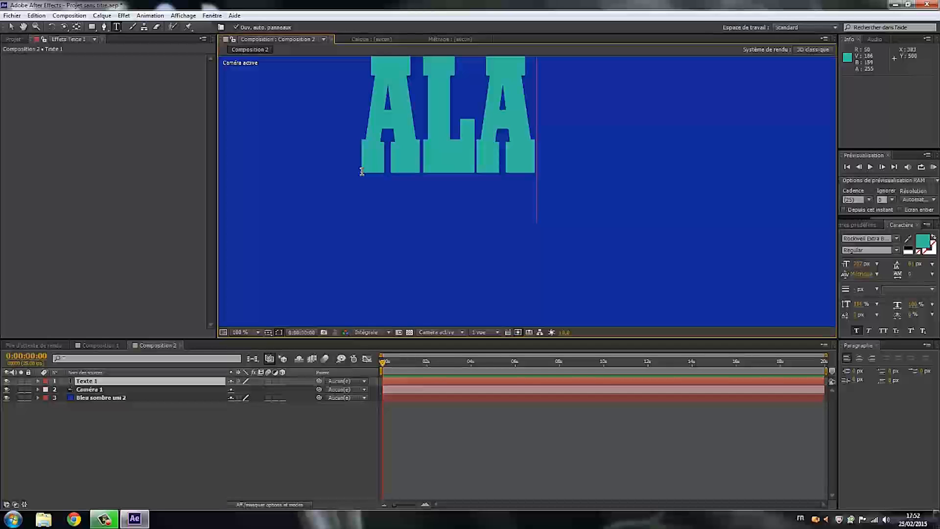
text(IN)
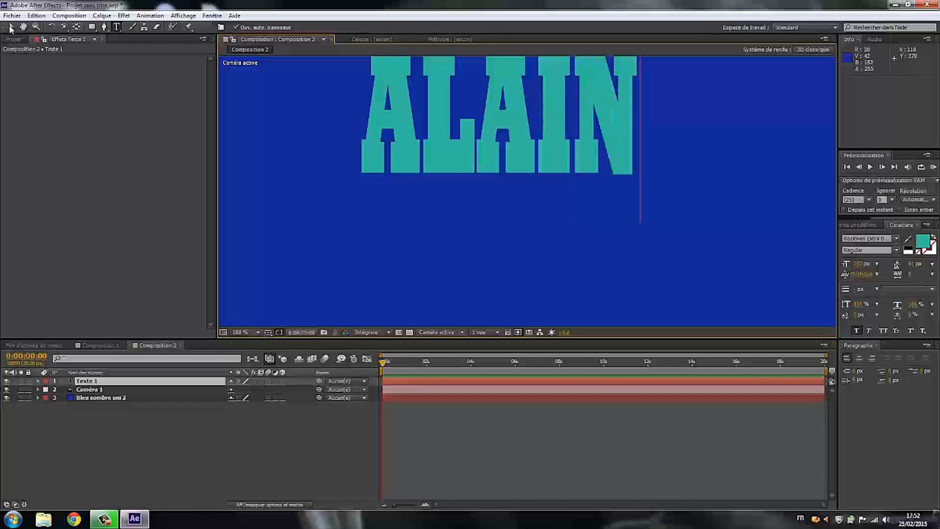
Lower the text toward the middle of the frame, and hide its layer beneath the dark blue solid.
click(9, 28)
drag(426, 142, 426, 208)
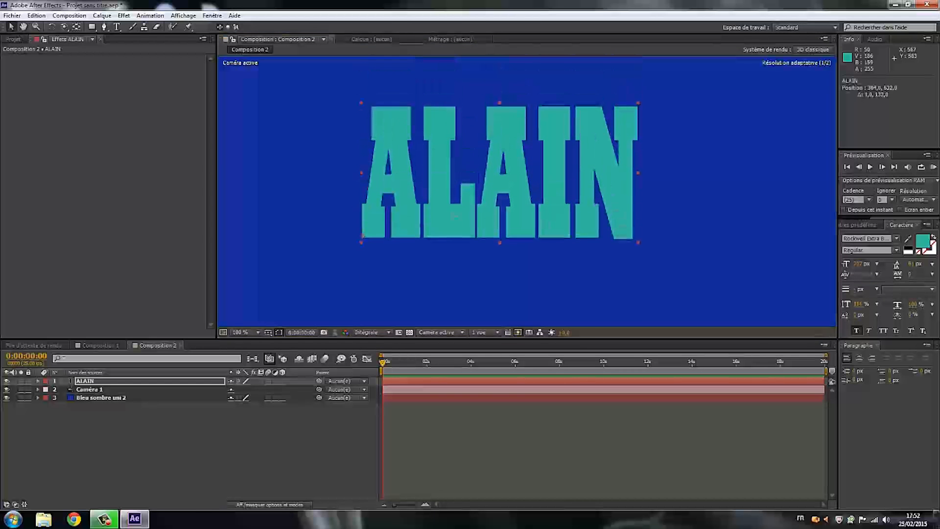
drag(103, 381, 104, 405)
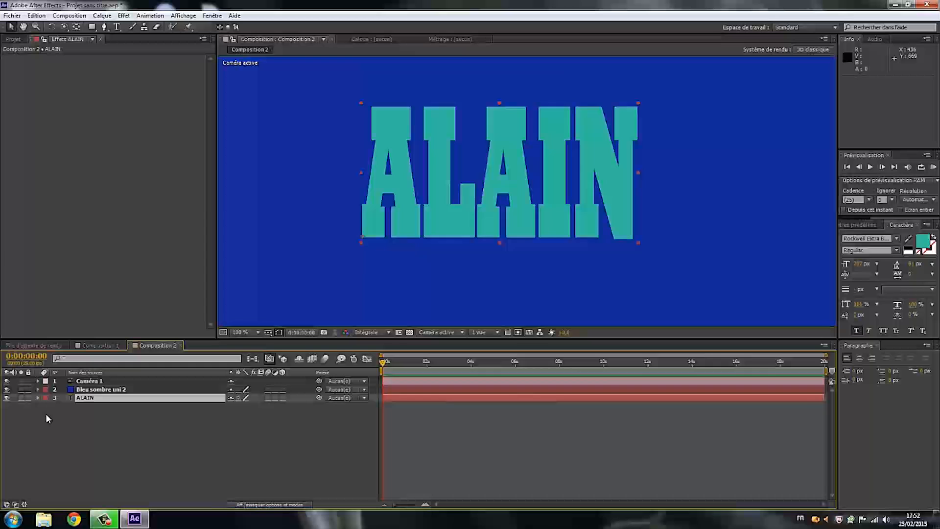
click(6, 398)
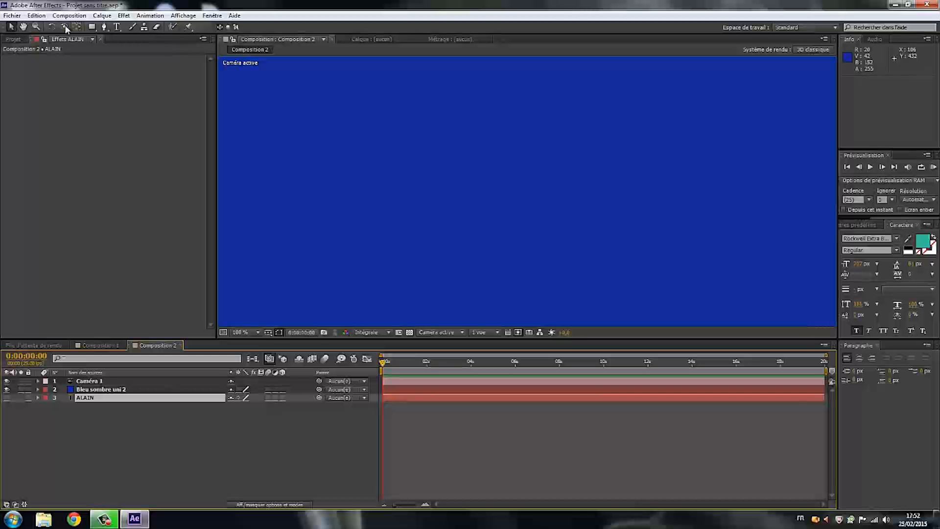
Apply the Element effect to the dark blue solid in Composition 2.
click(107, 390)
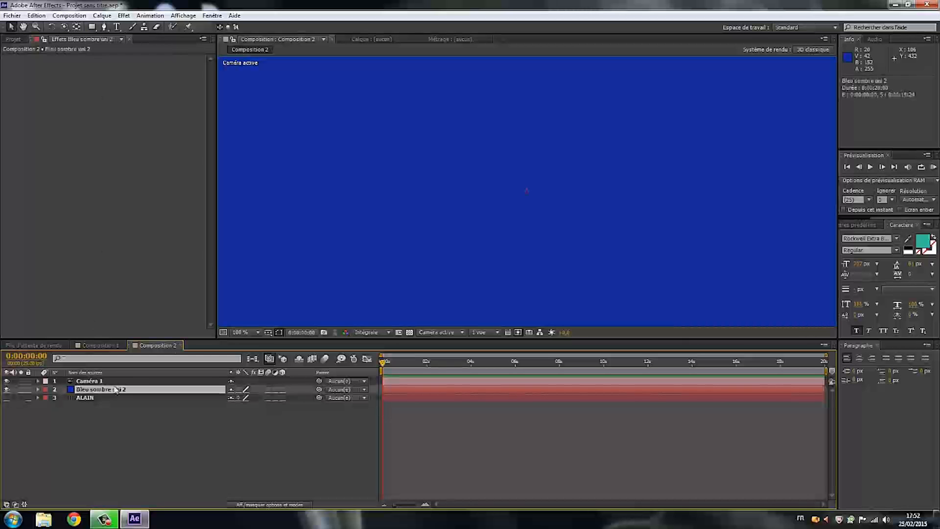
click(124, 16)
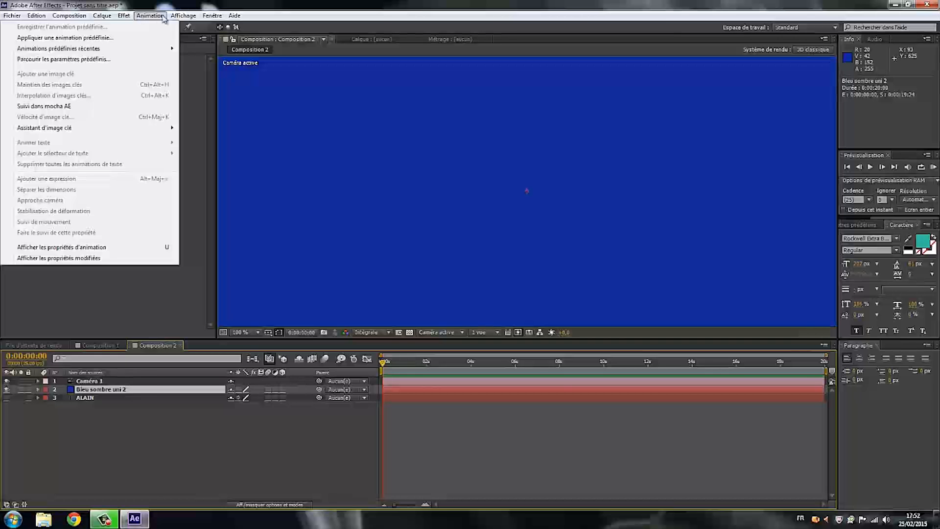
click(31, 39)
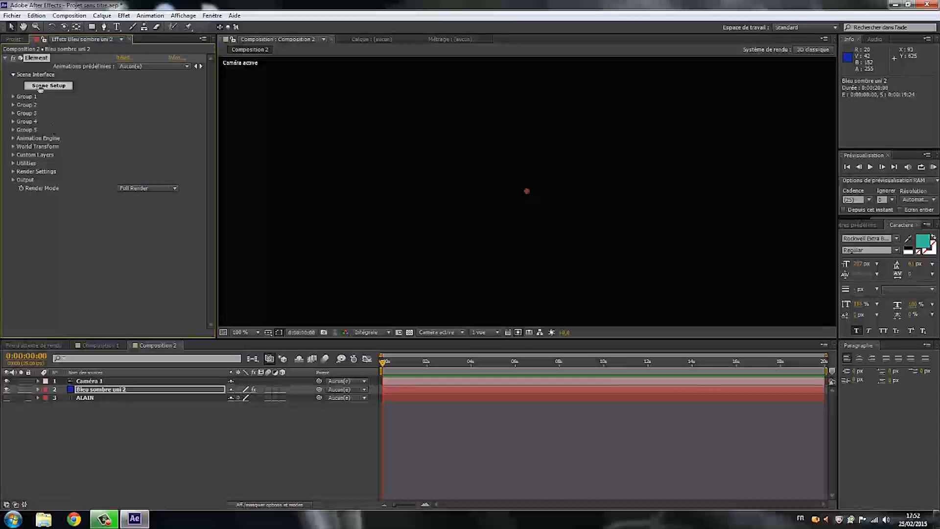
Assign the text layer as Path Layer 1 in Element's Custom Text and Masks settings.
click(14, 155)
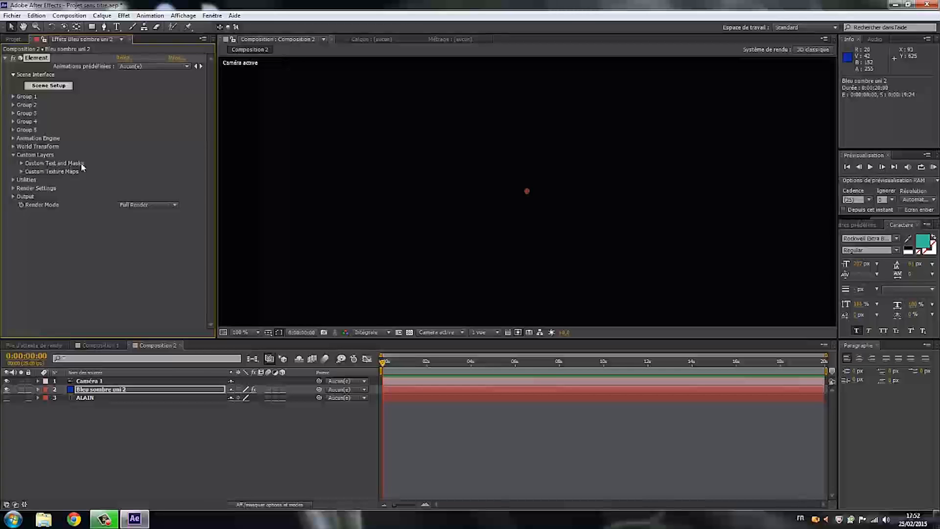
click(21, 163)
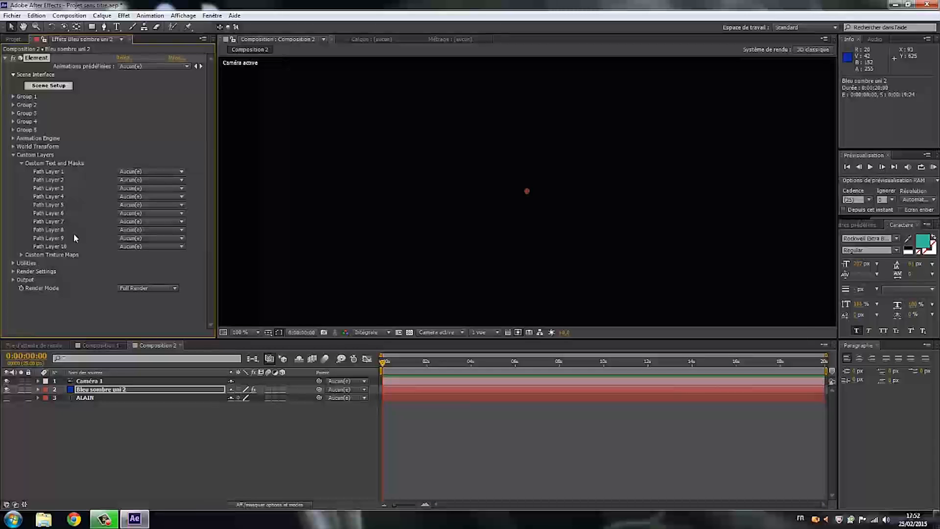
click(182, 172)
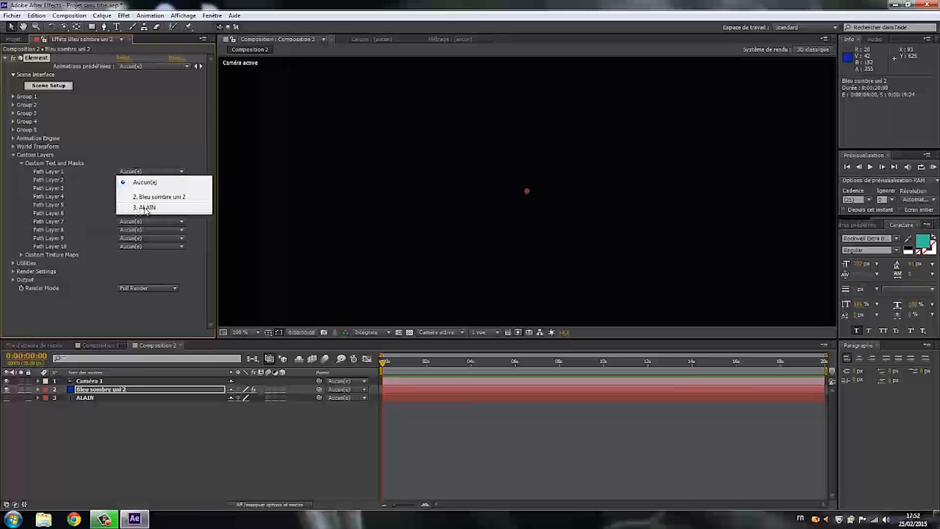
click(145, 207)
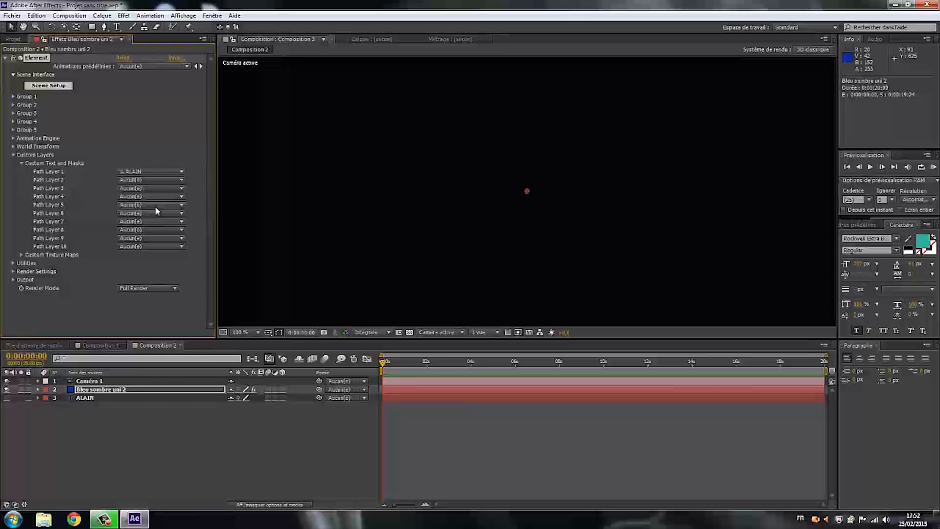
Extrude the text into a 3D model in Element's Scene Setup and turn the preview to inspect it.
click(49, 86)
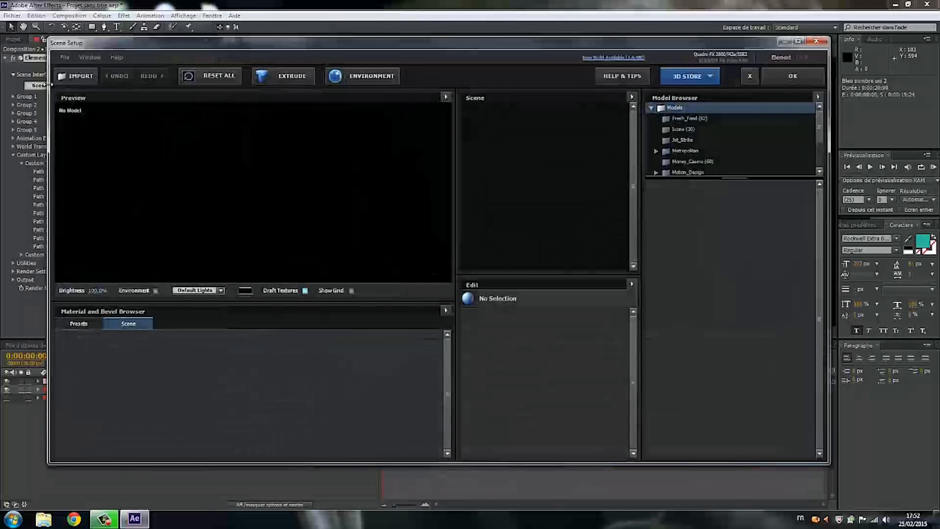
click(291, 79)
drag(271, 212, 214, 208)
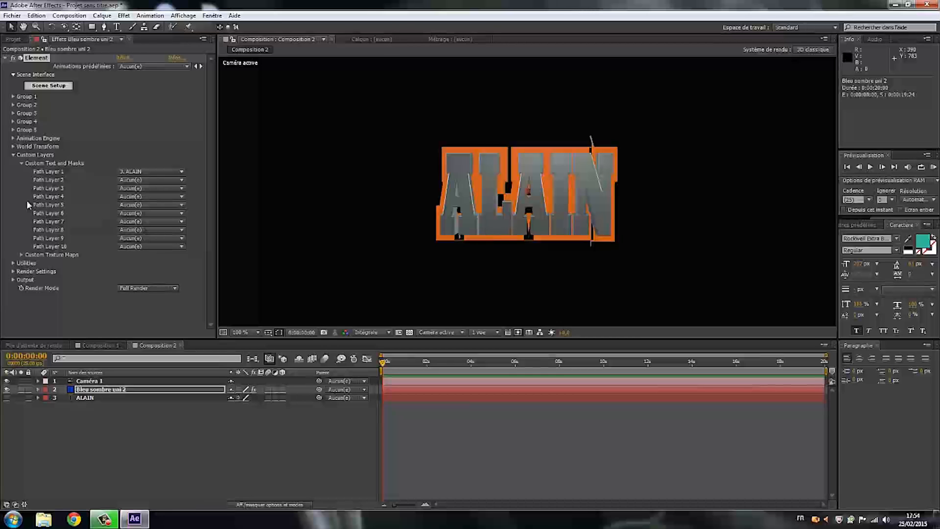
Create a group null for Group 1 through Element's Group Utilities.
click(13, 155)
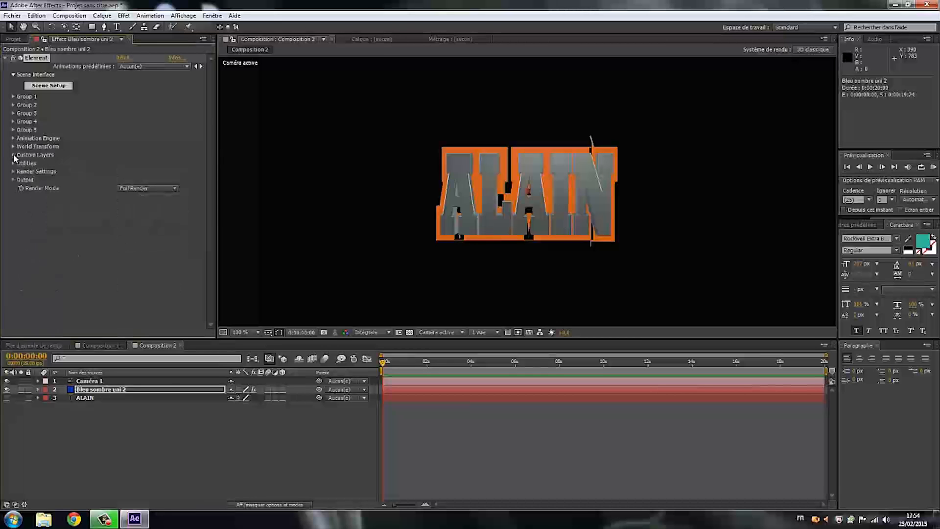
click(14, 97)
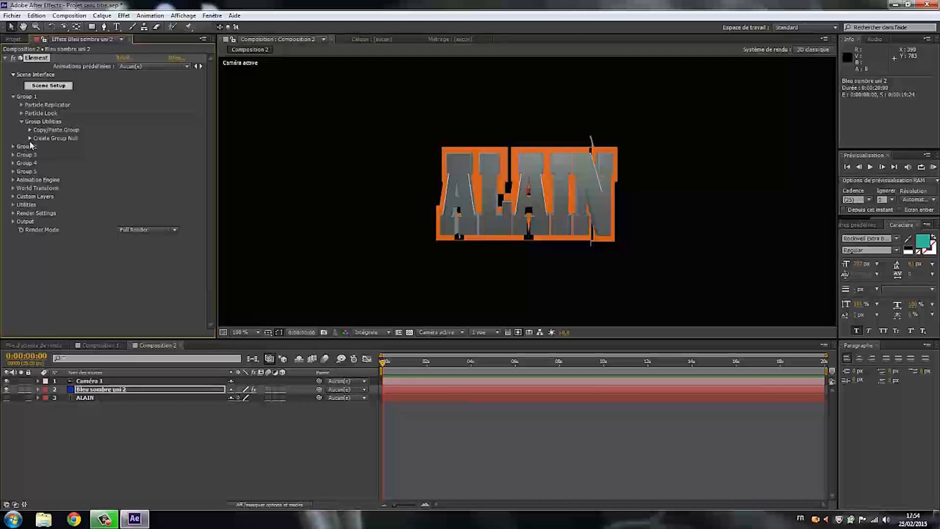
click(29, 138)
click(58, 149)
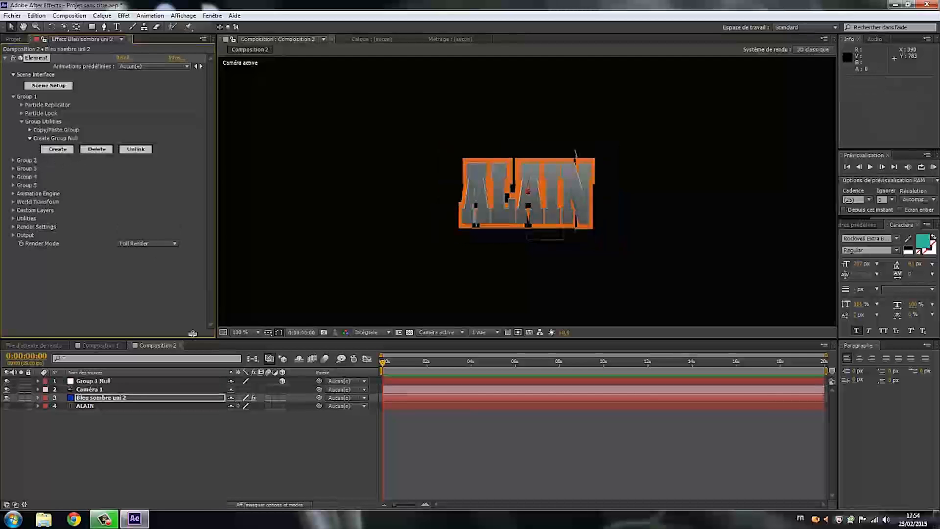
Reveal the Group 1 Null's rotation properties and tilt the 3D text around Y and to about 14° in Z.
click(124, 379)
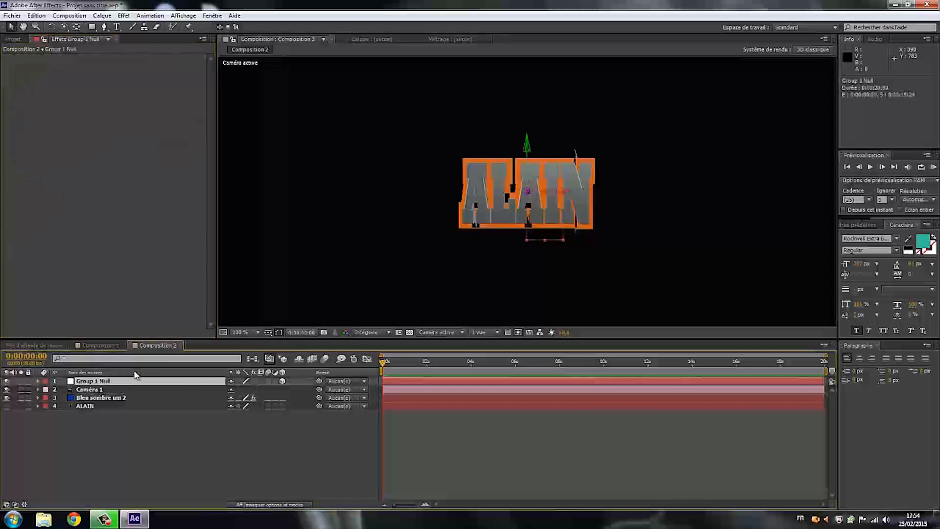
key(r)
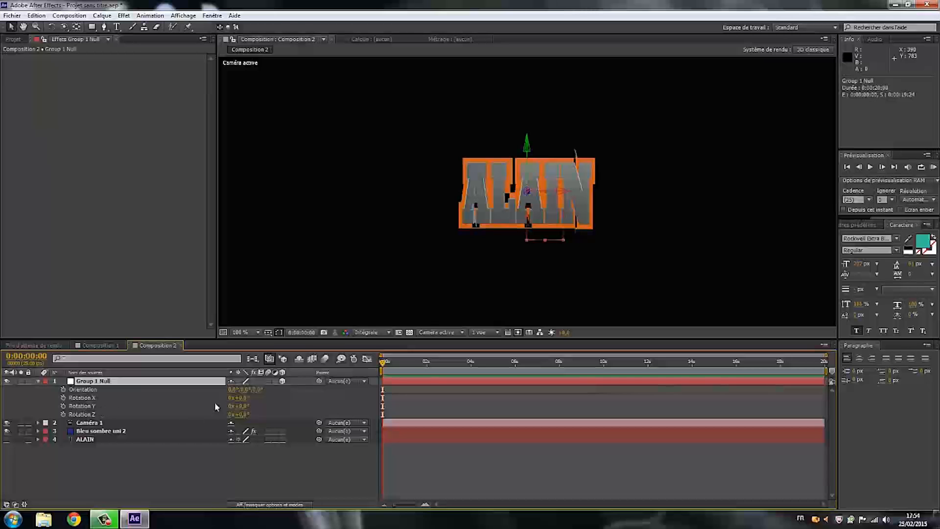
drag(245, 397, 310, 404)
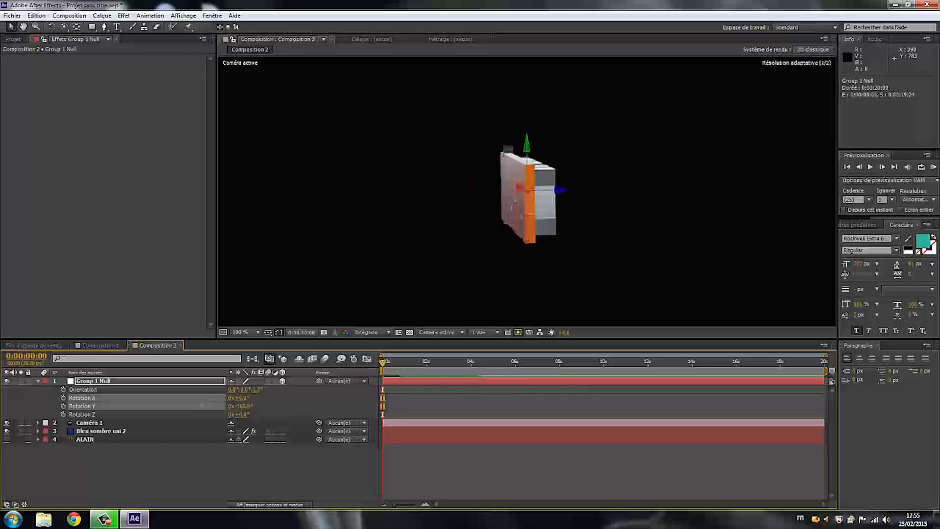
drag(203, 405, 242, 400)
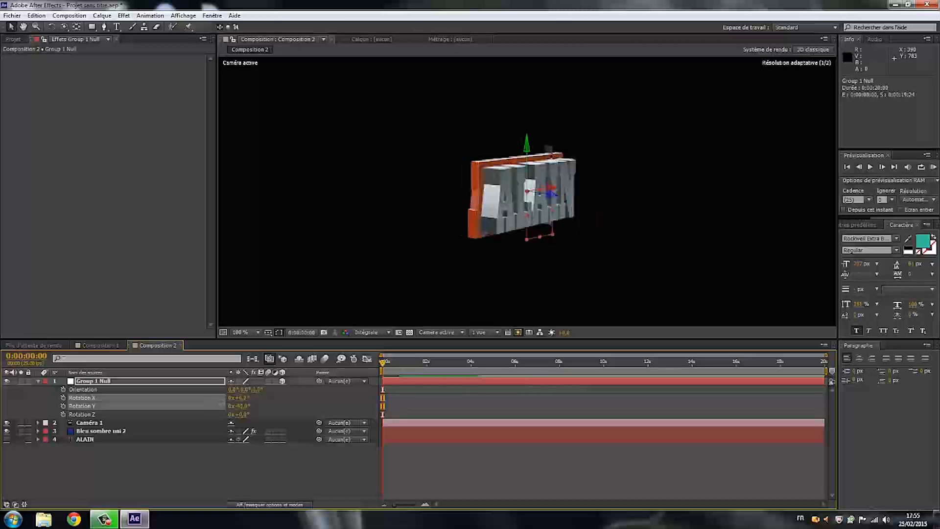
mouse_move(247, 413)
mouse_down()
mouse_move(267, 414)
mouse_move(226, 415)
mouse_move(268, 406)
mouse_move(227, 406)
mouse_move(251, 404)
mouse_move(235, 405)
mouse_up()
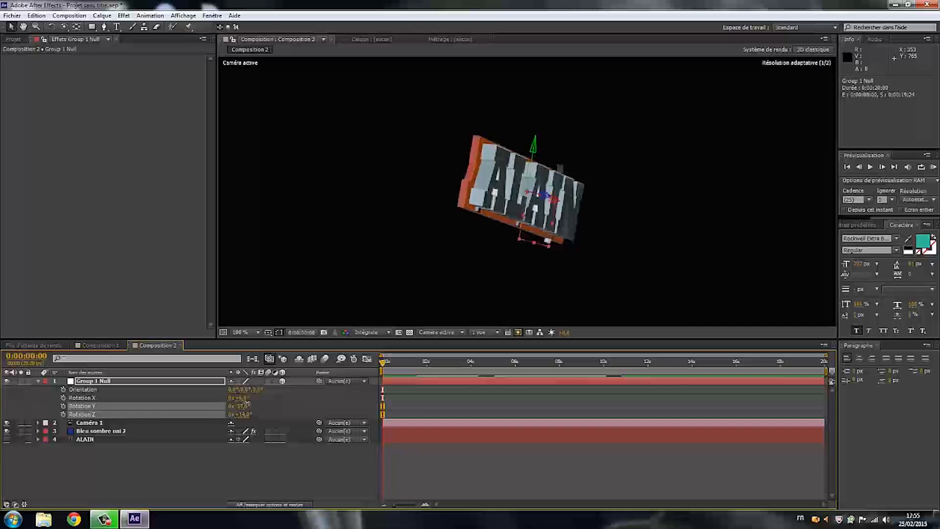
Orbit the Composition 2 camera around the extruded text to a position of about 2003, 1031, -564.
click(84, 422)
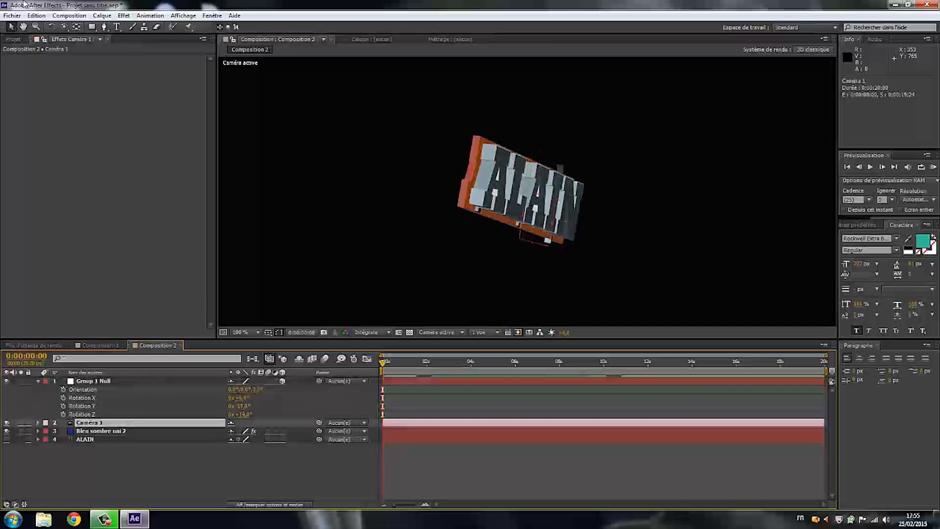
click(66, 29)
drag(492, 215, 493, 58)
drag(493, 58, 494, 52)
Create Composition 3 with the HDV 1080 25 preset and a duration of 20 seconds.
click(65, 17)
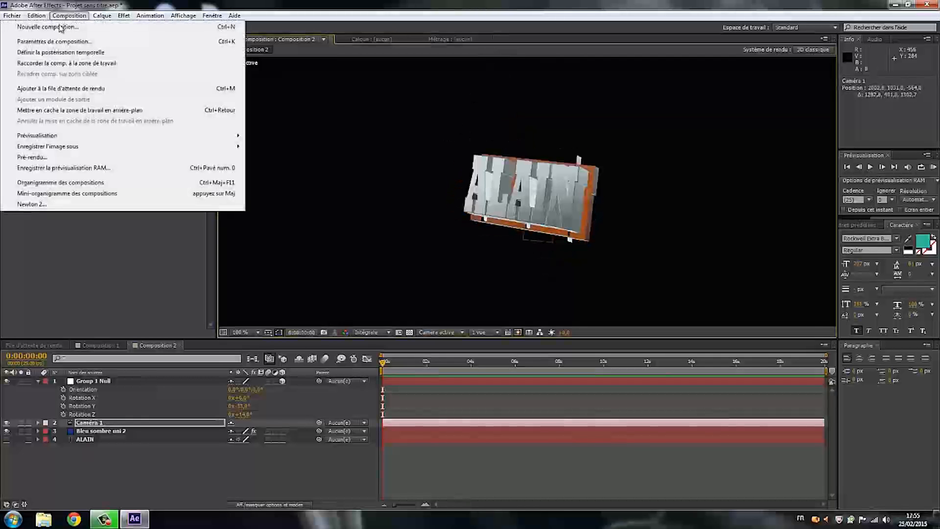
click(63, 28)
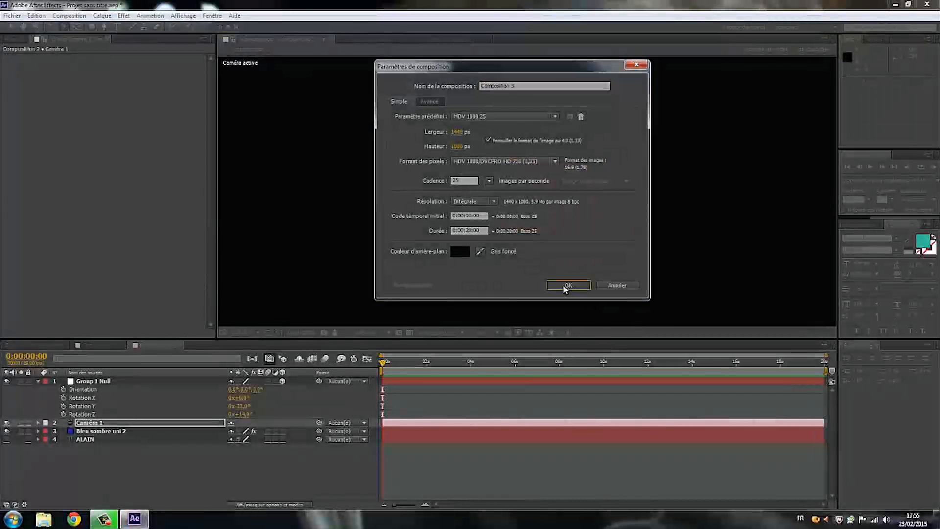
click(567, 284)
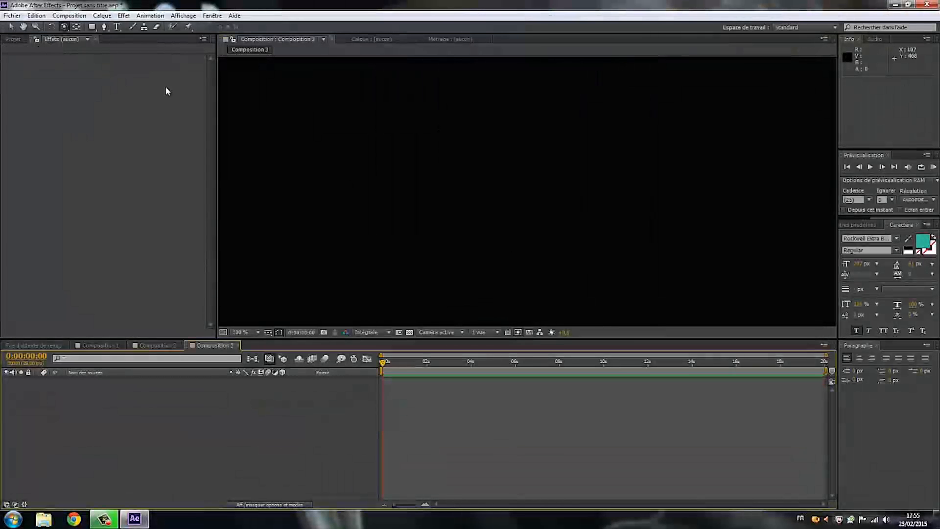
Add a dark blue solid to Composition 3.
click(102, 15)
mouse_move(206, 27)
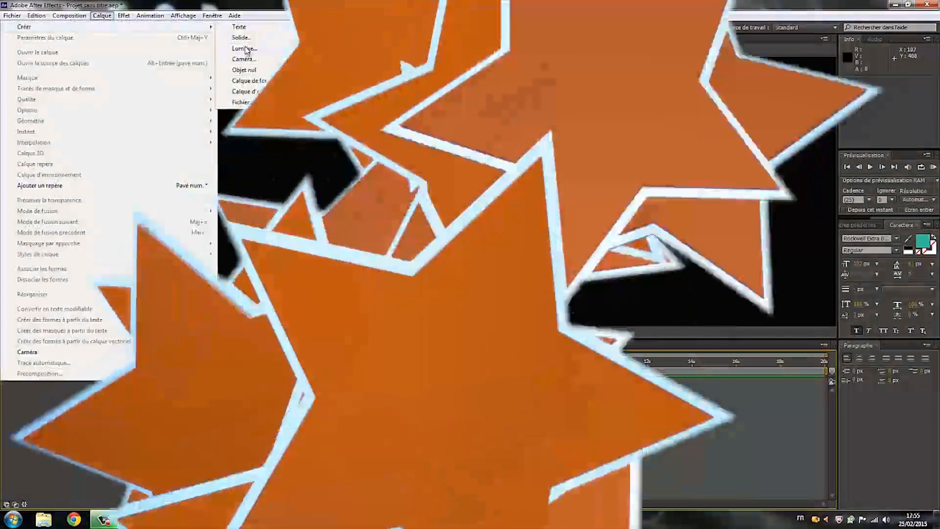
click(239, 37)
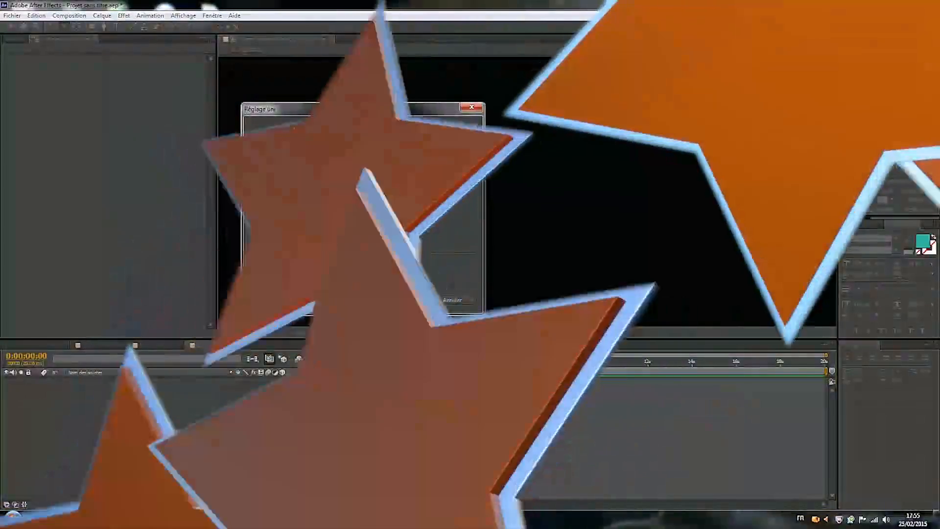
click(404, 299)
Add a two-node camera to Composition 3 with the default settings.
click(102, 15)
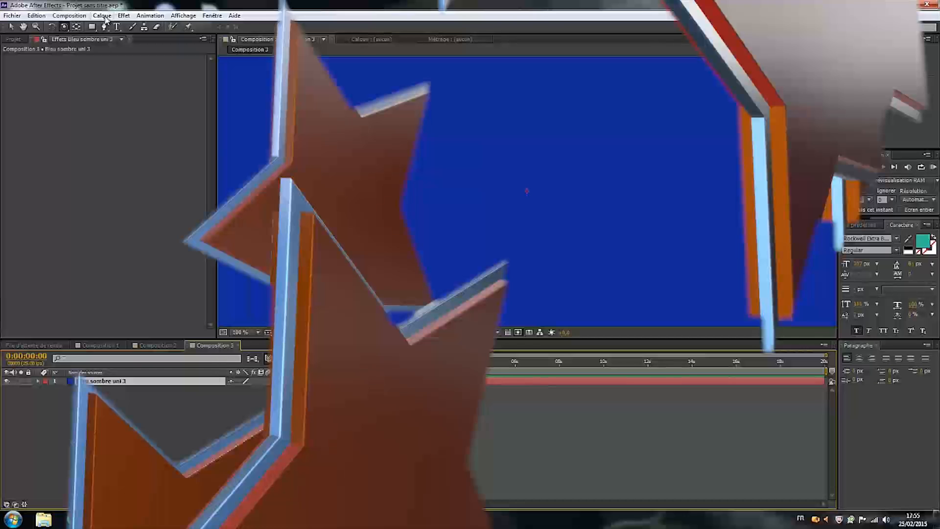
mouse_move(90, 27)
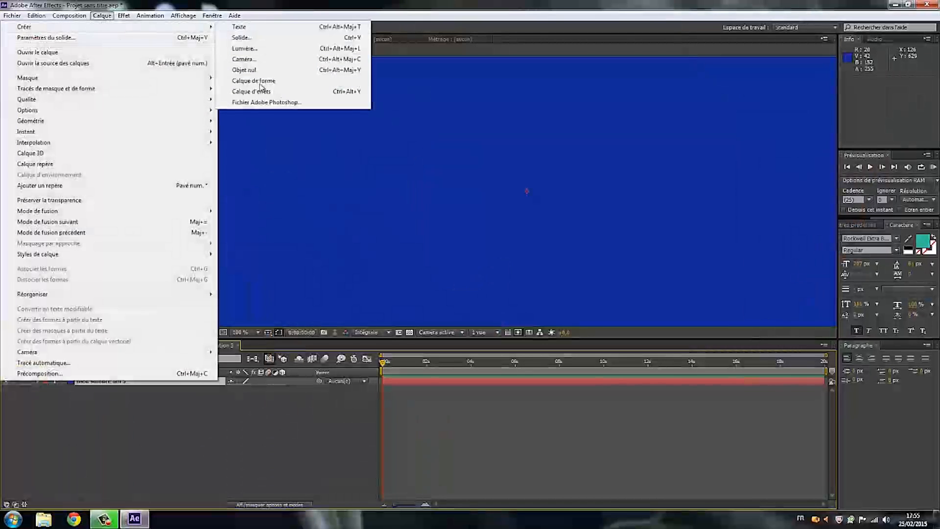
click(244, 60)
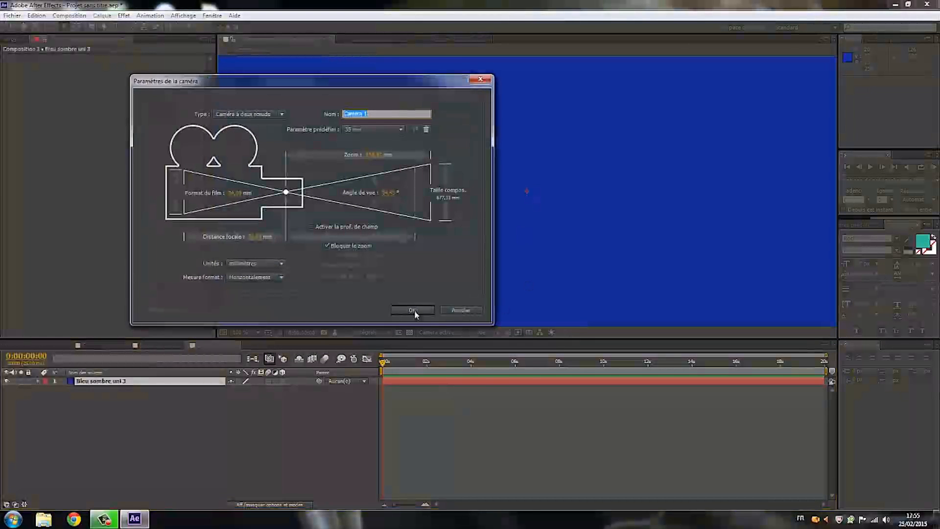
click(412, 310)
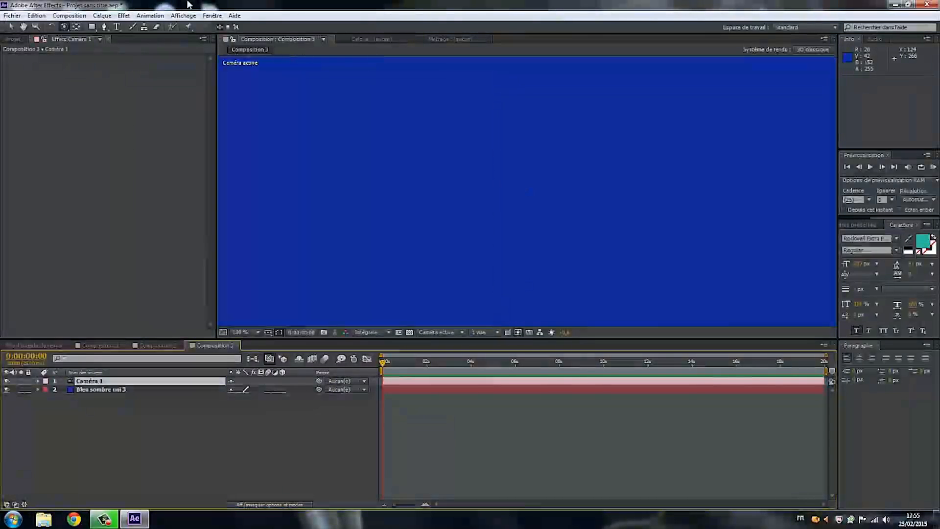
Create a dark red solid in Composition 3 at the composition's size.
click(102, 15)
mouse_move(101, 27)
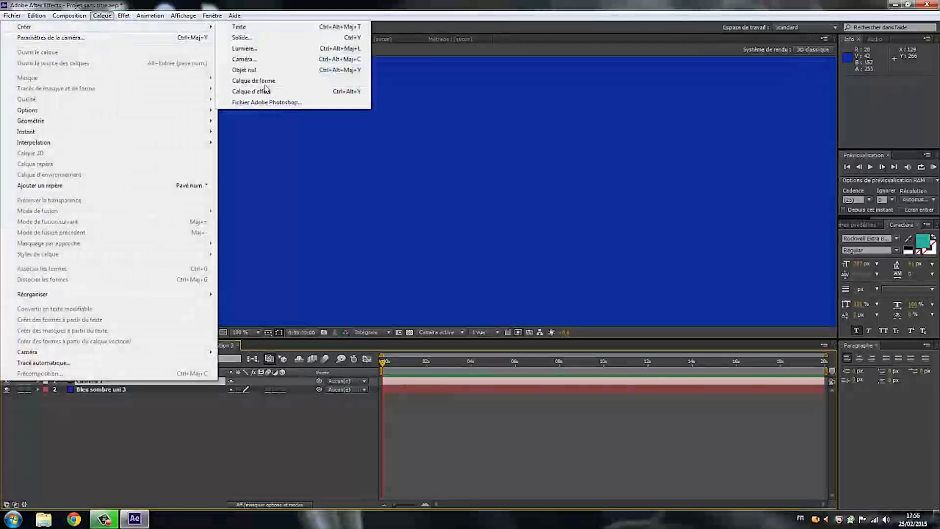
click(241, 38)
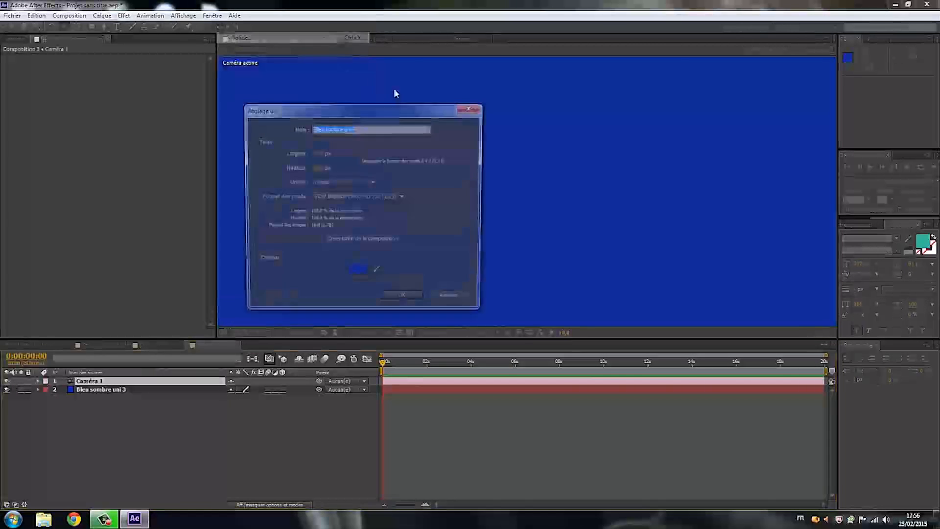
click(358, 273)
click(247, 169)
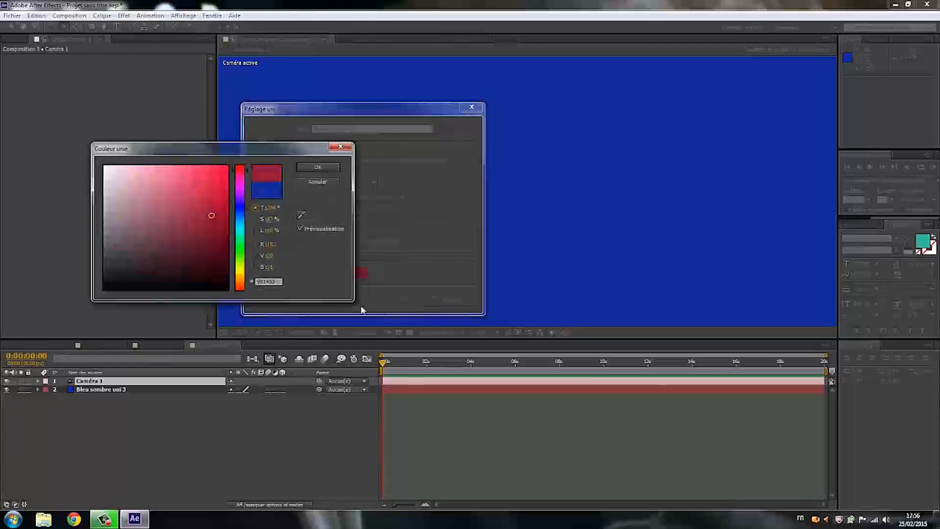
click(317, 167)
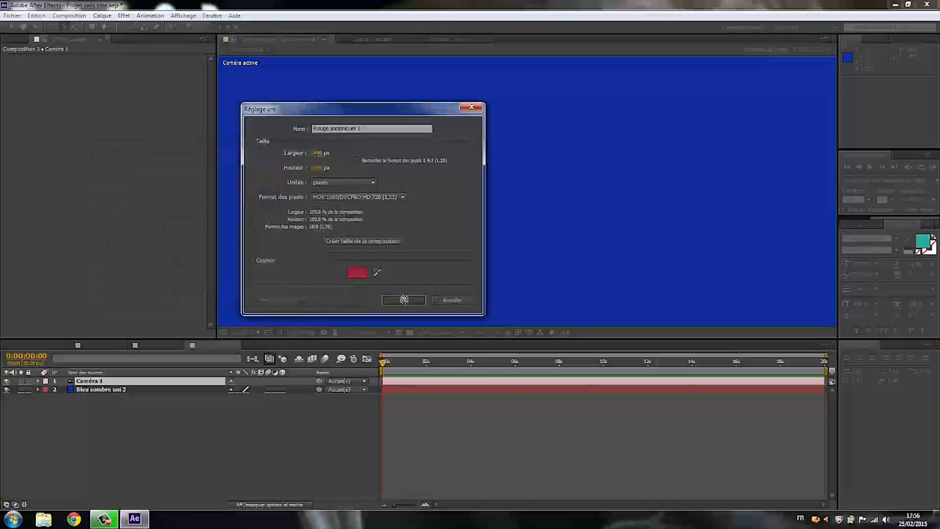
click(403, 299)
Draw a closed, curvy eight-point mask on the dark red solid with the Pen tool.
click(103, 27)
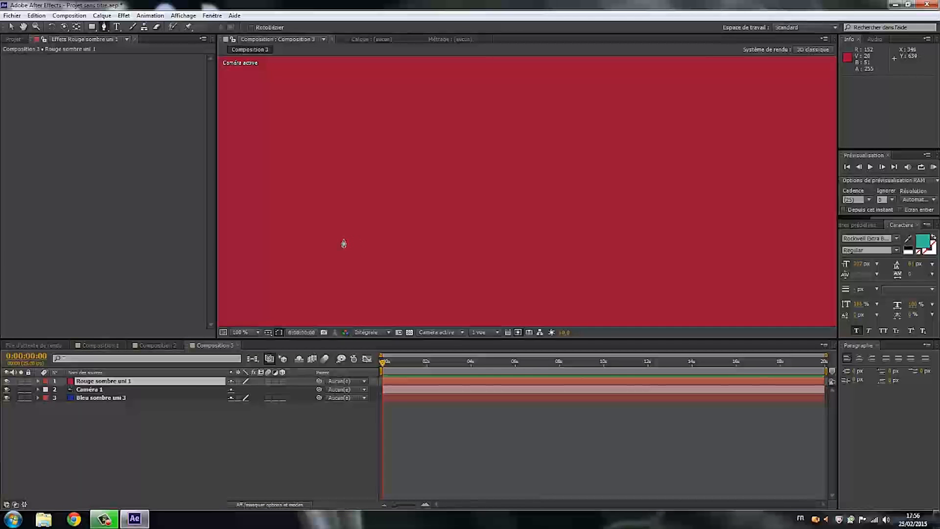
click(343, 239)
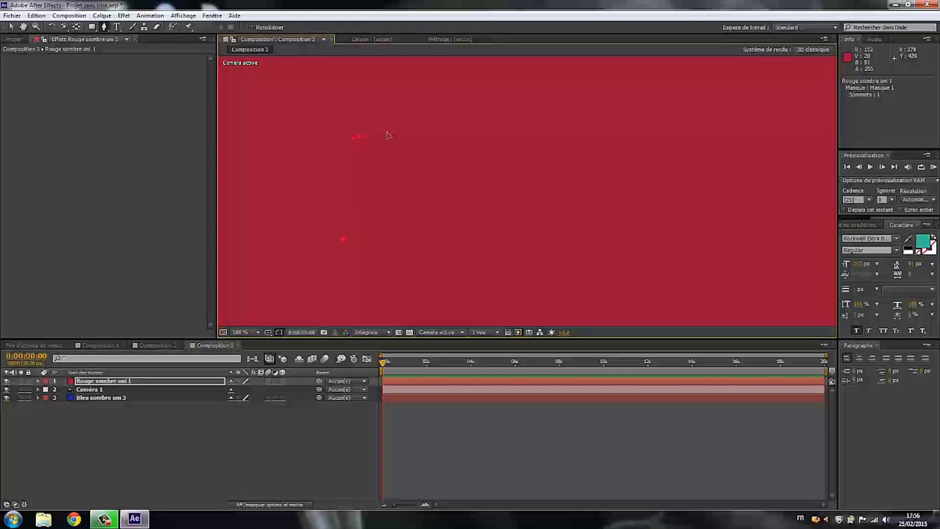
click(483, 129)
click(568, 117)
drag(575, 116, 609, 137)
click(552, 241)
click(490, 250)
drag(411, 208, 404, 238)
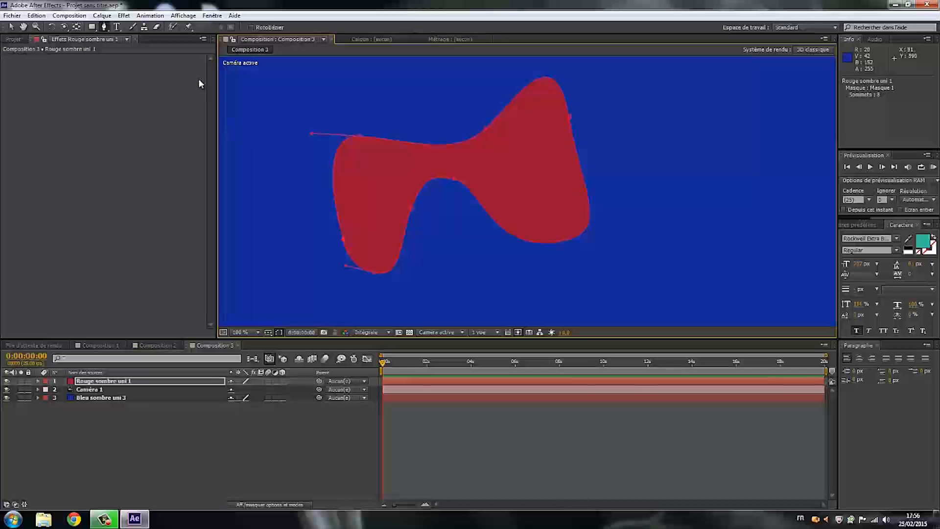
Hide the masked dark red solid and move it below the dark blue solid in the layer stack.
click(93, 27)
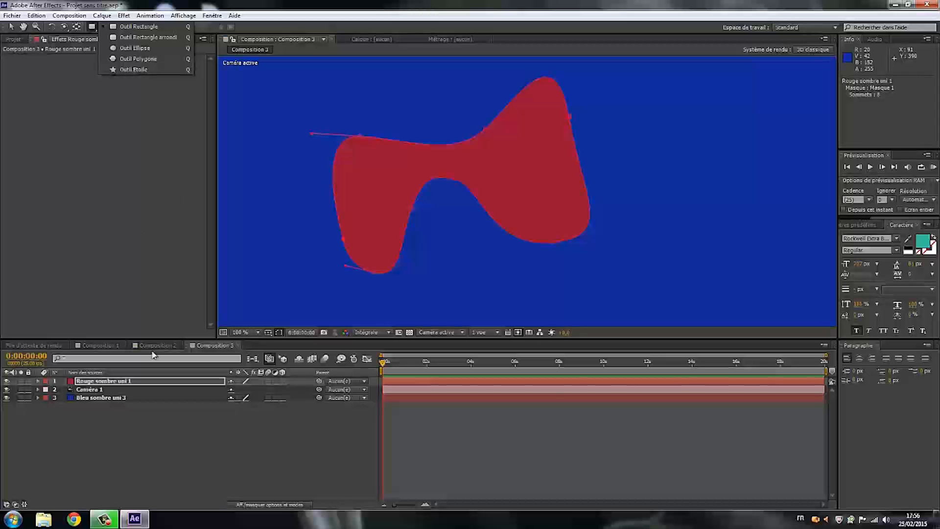
click(149, 449)
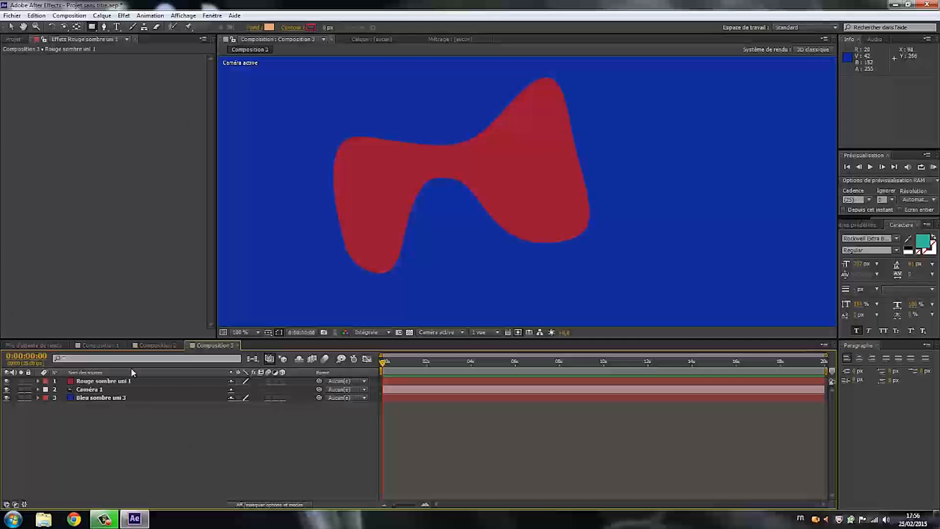
click(6, 382)
drag(91, 383, 88, 416)
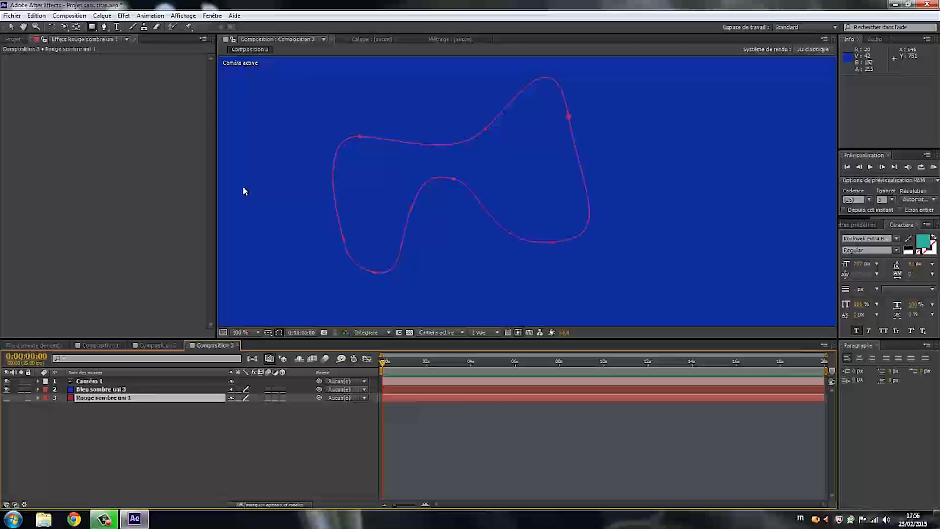
Apply the Element effect to the dark blue solid.
click(100, 390)
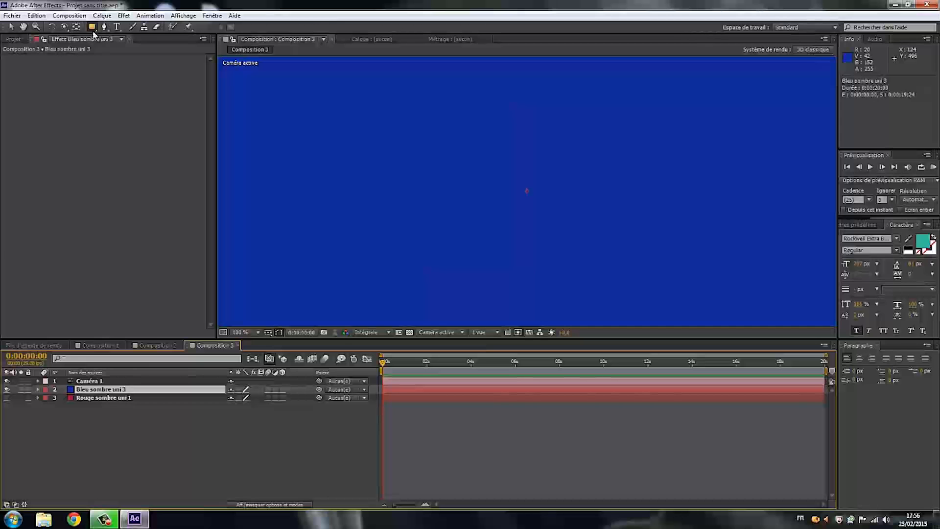
click(123, 15)
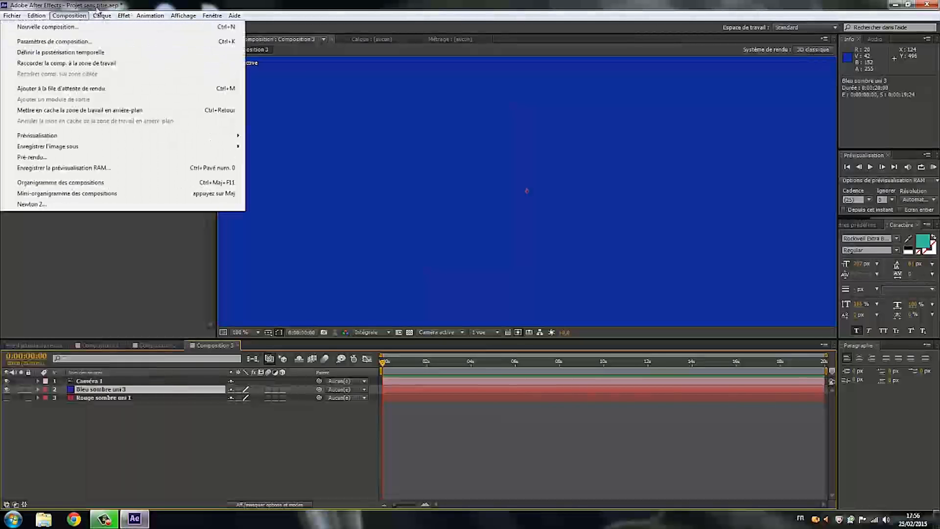
mouse_move(123, 17)
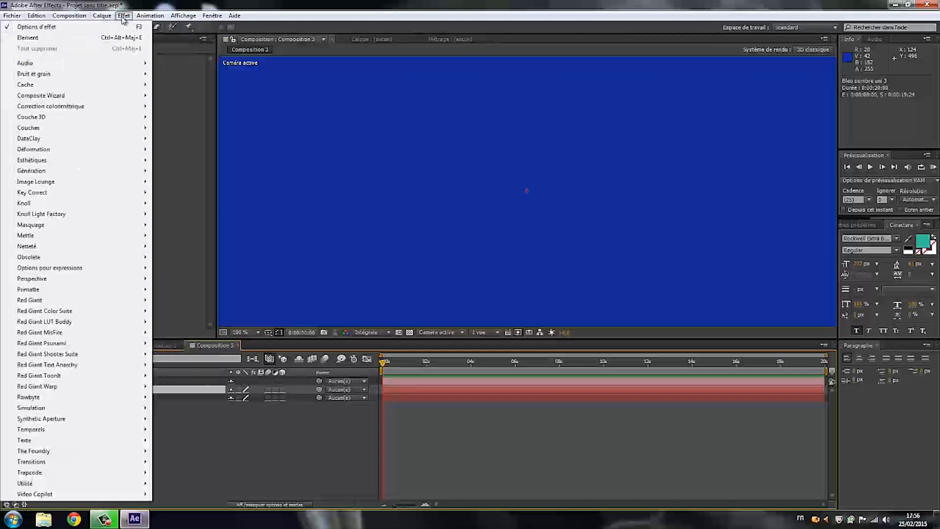
click(33, 38)
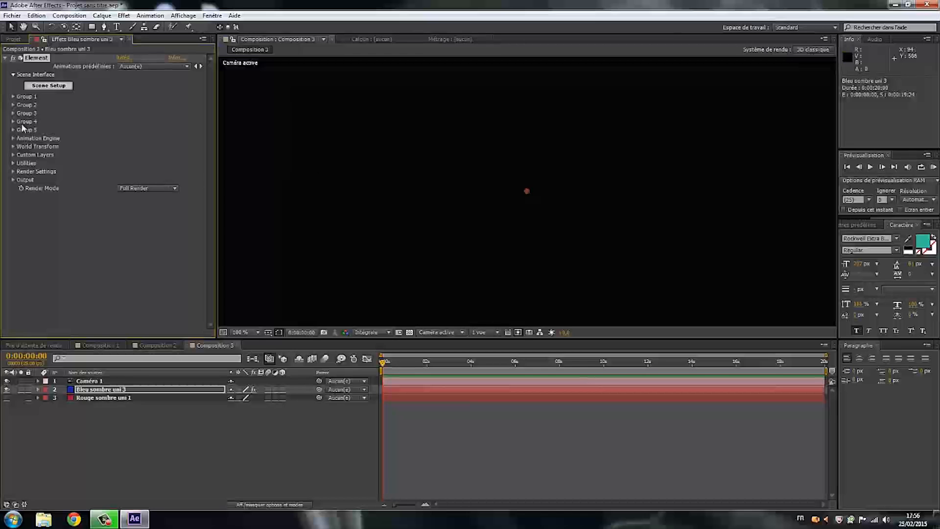
Assign the dark red solid as Path Layer 1 in Element's Custom Text and Masks settings.
click(12, 156)
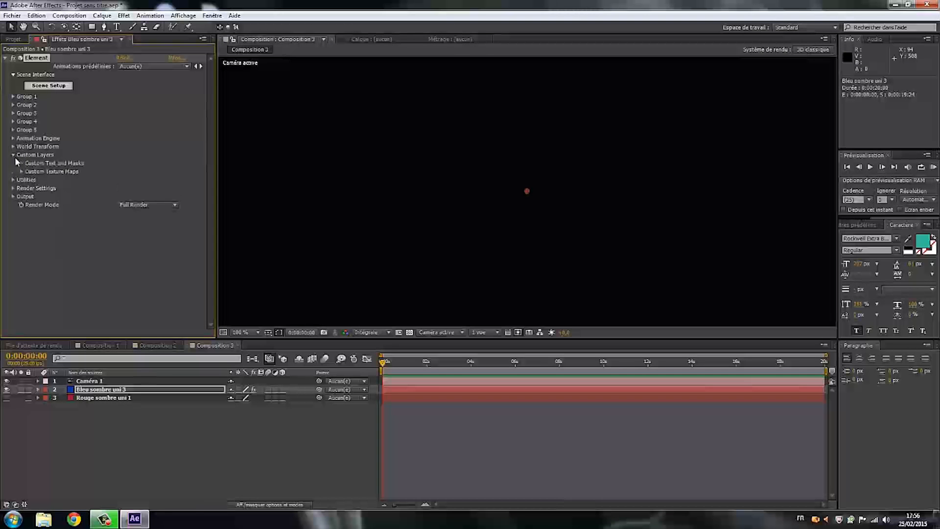
click(22, 164)
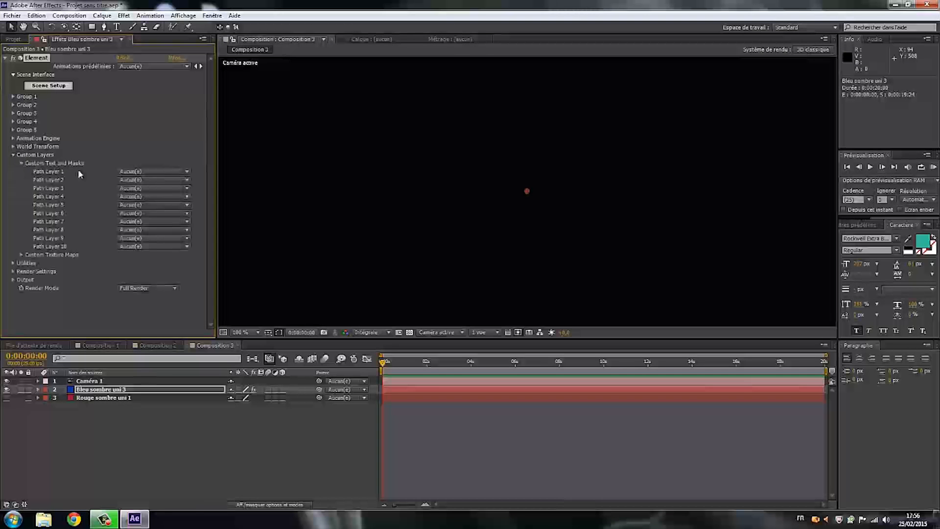
click(187, 172)
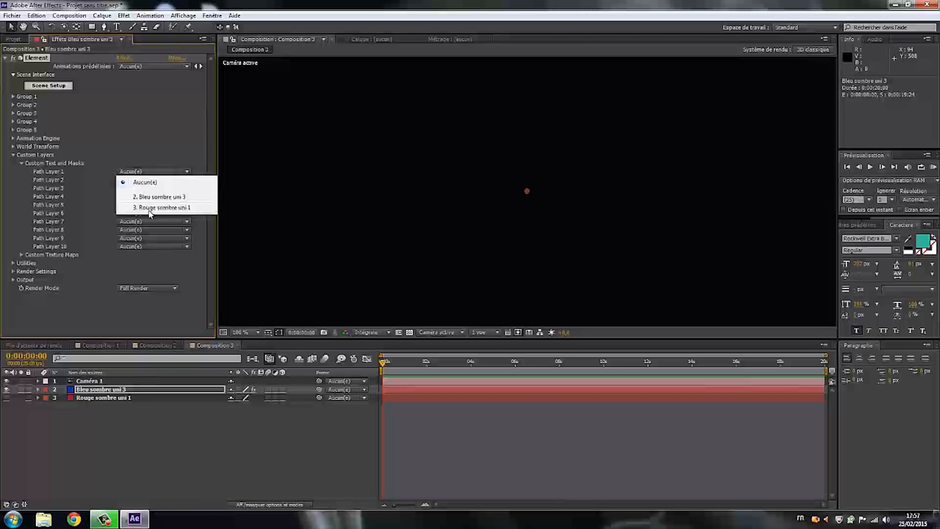
click(149, 208)
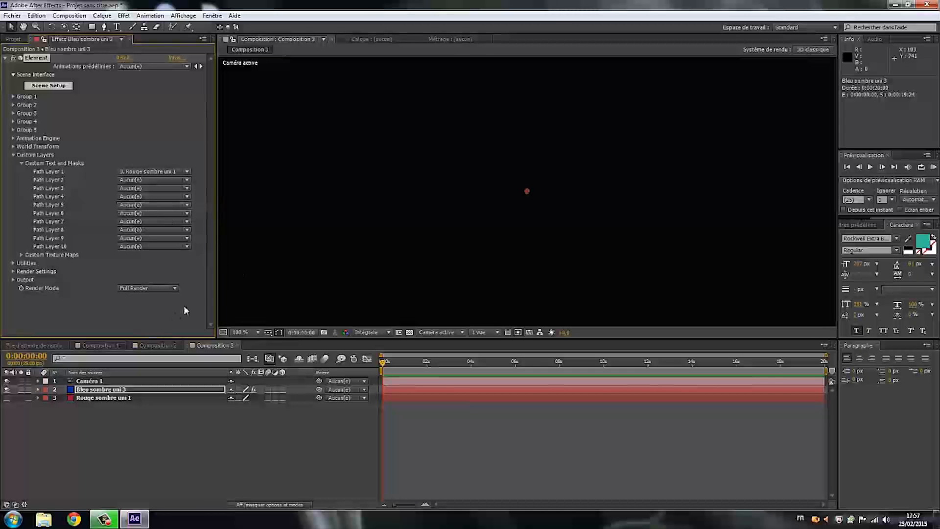
Extrude the custom mask path in Scene Setup and rotate the preview to view its depth.
click(47, 86)
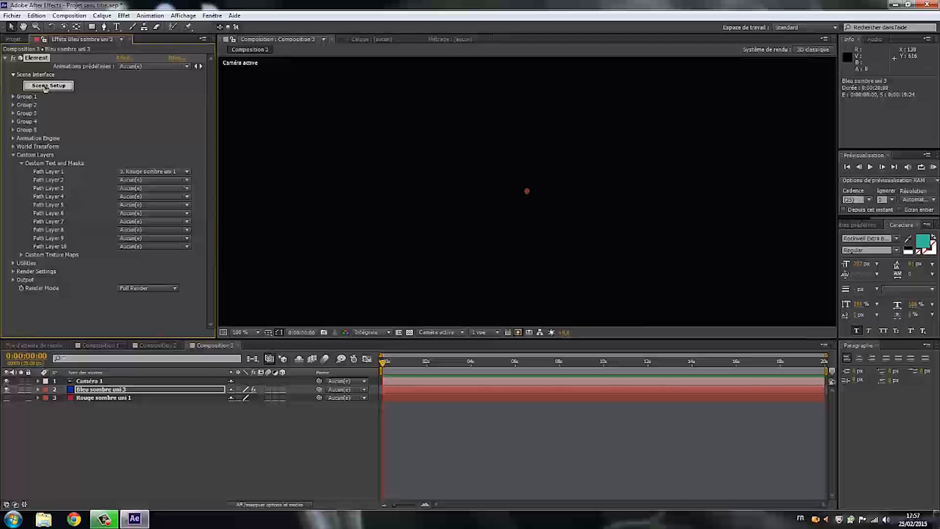
click(292, 76)
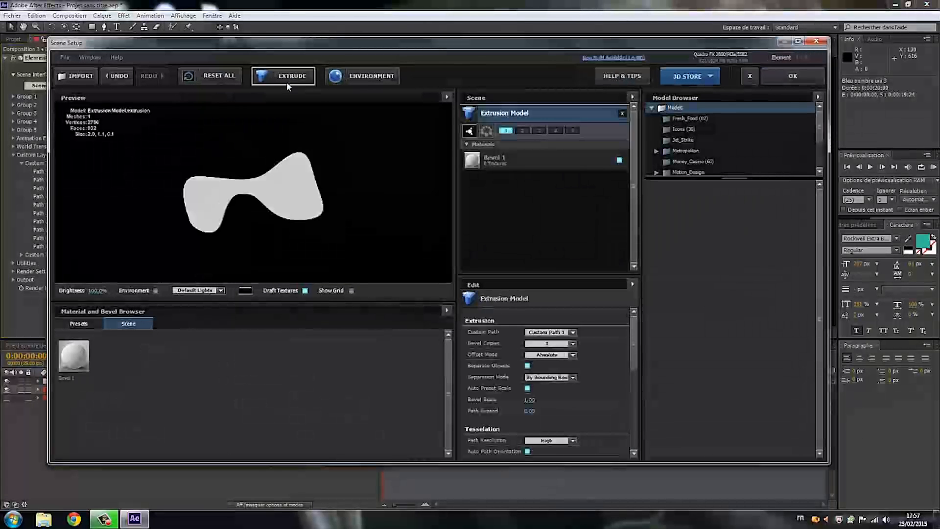
drag(236, 197, 282, 223)
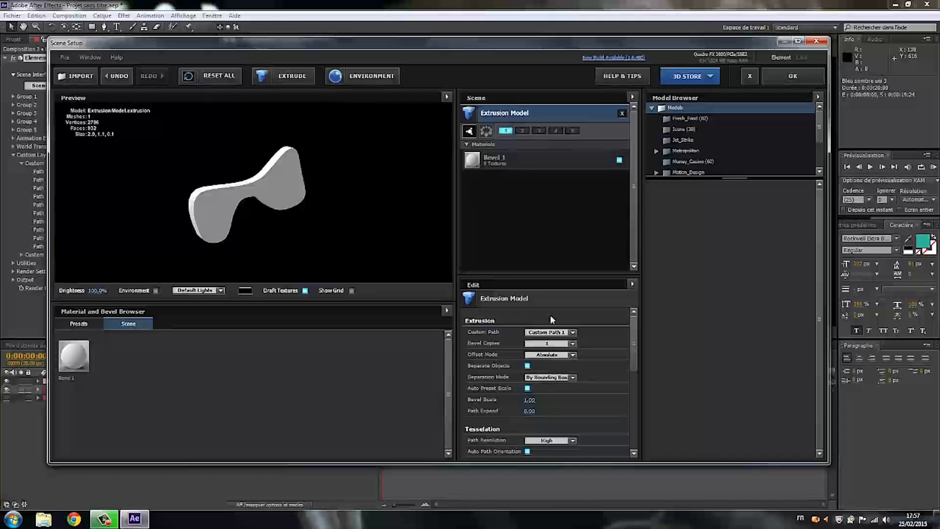
Set the extrusion model's bevel copies to 3 and increase Bevel 1's Extrude to about 2.16.
click(573, 343)
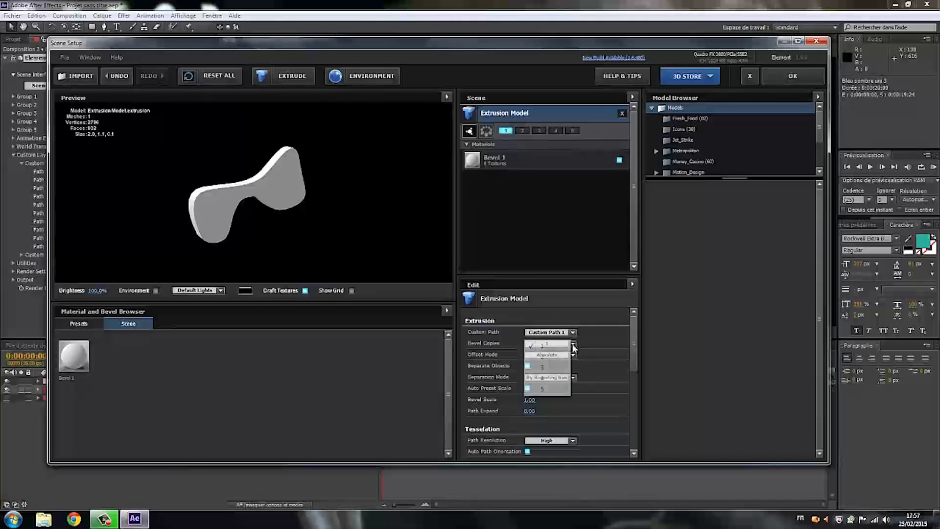
click(533, 368)
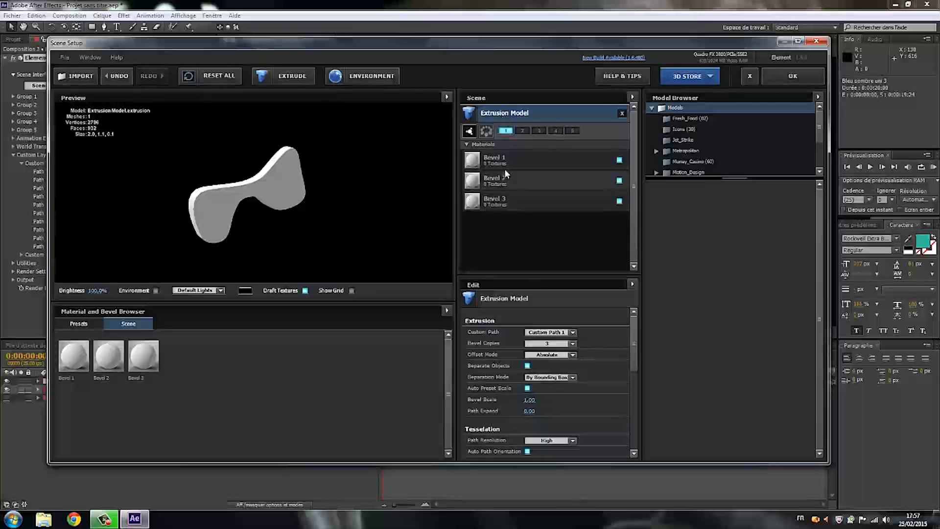
click(489, 162)
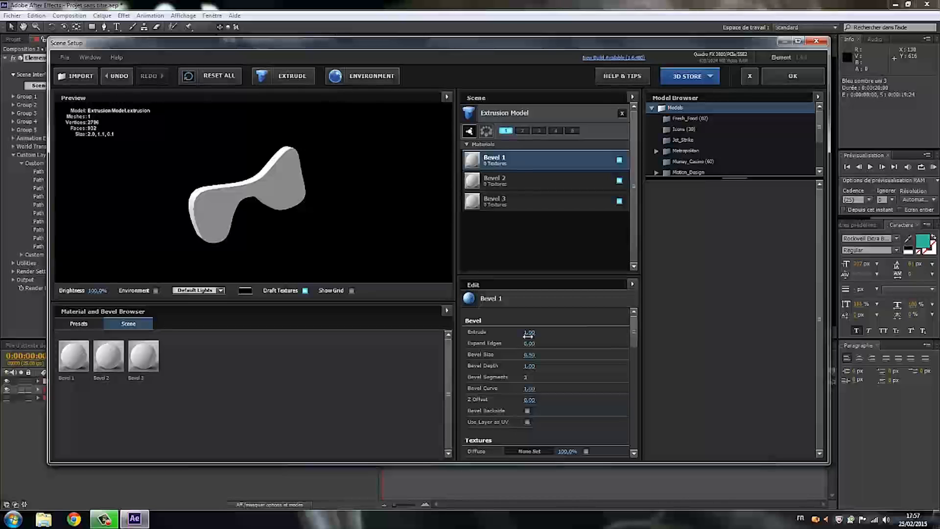
drag(528, 333, 562, 333)
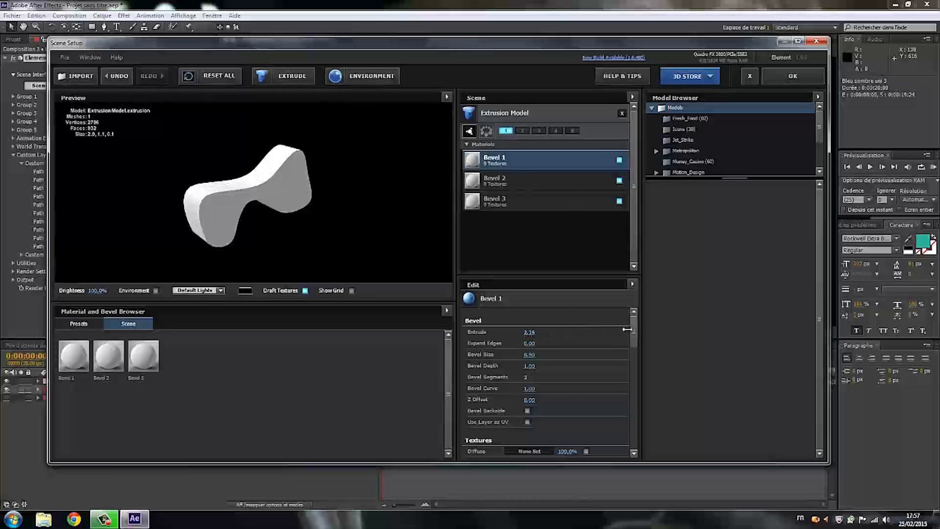
Apply the Organique Liquide materials R_eau, R_Gelée rouge and R_Lave Plastique to the first, second and third bevels respectively.
click(79, 324)
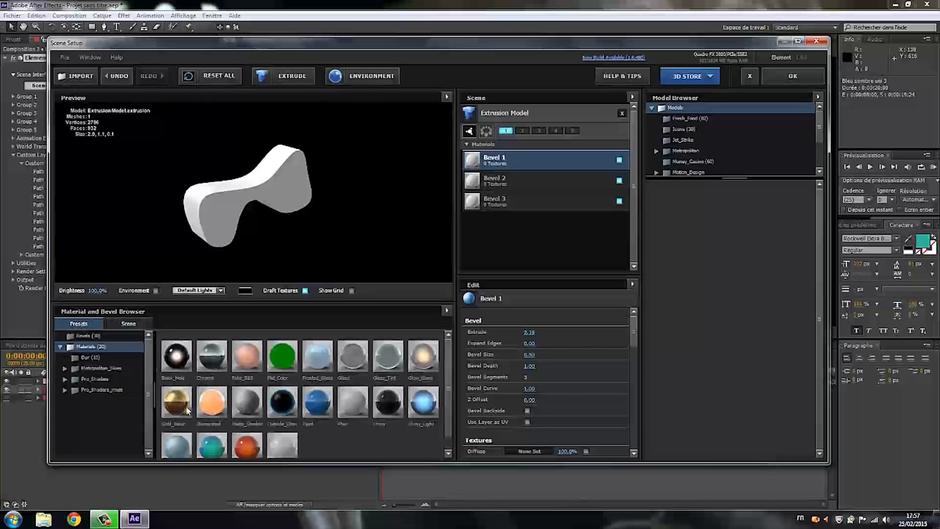
click(65, 390)
click(88, 401)
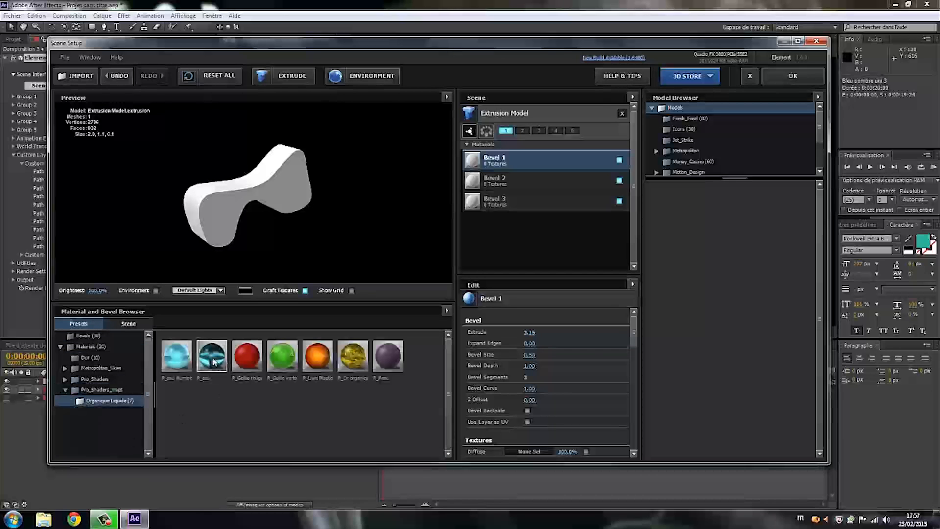
click(213, 362)
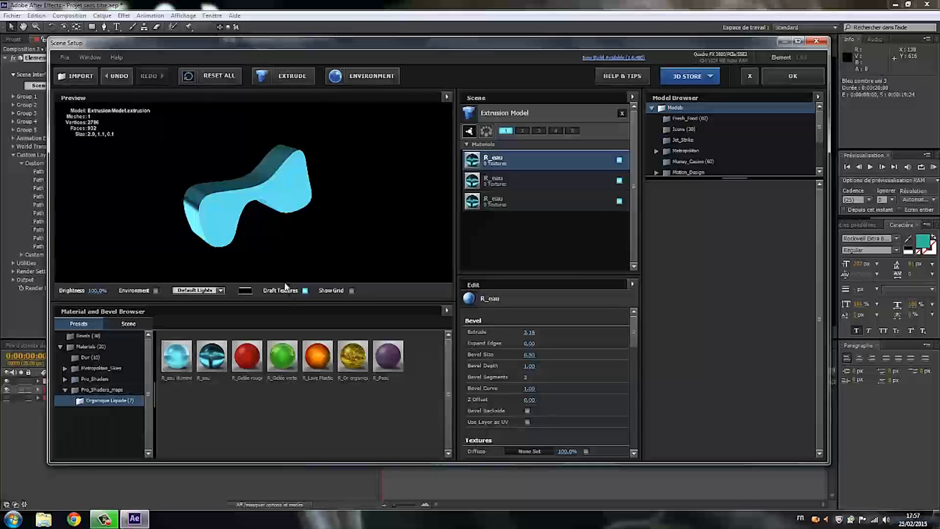
drag(248, 362, 483, 178)
drag(317, 356, 497, 201)
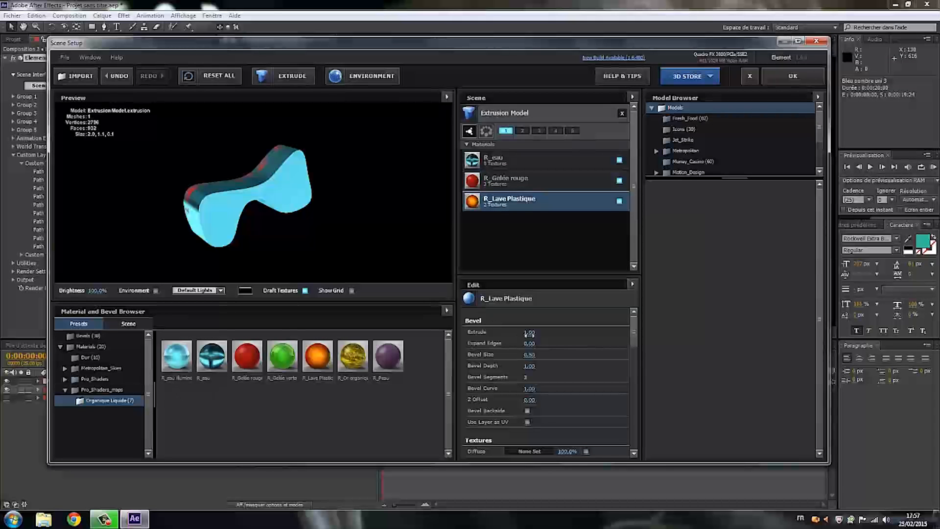
Set Expand Edges of the R_Gelée rouge bevel to about 2.77.
click(490, 180)
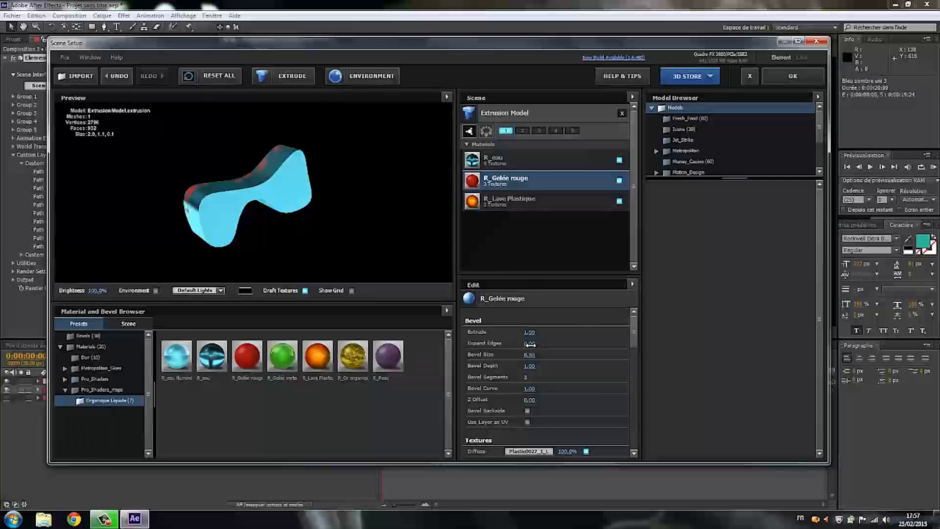
drag(529, 344, 647, 326)
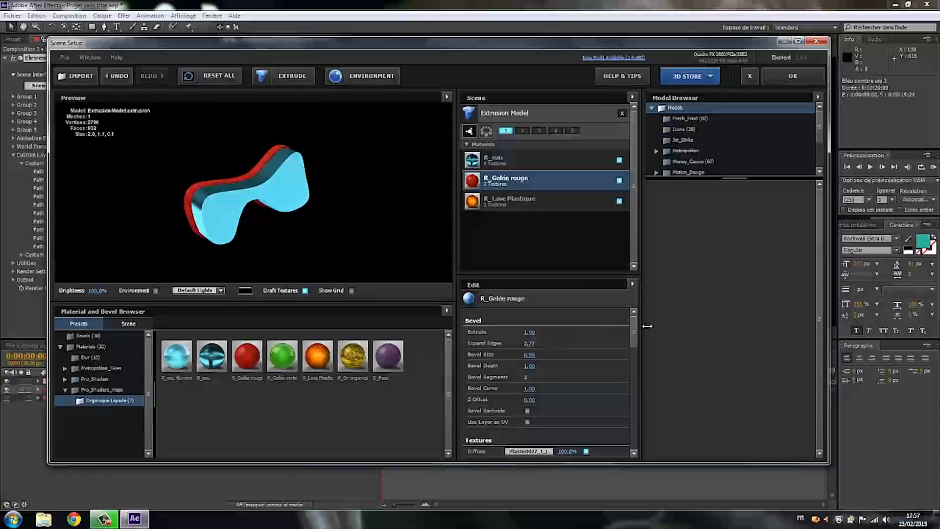
Confirm the extruded mask shape's scene and orbit Caméra 1 around the shape in the composition.
click(524, 204)
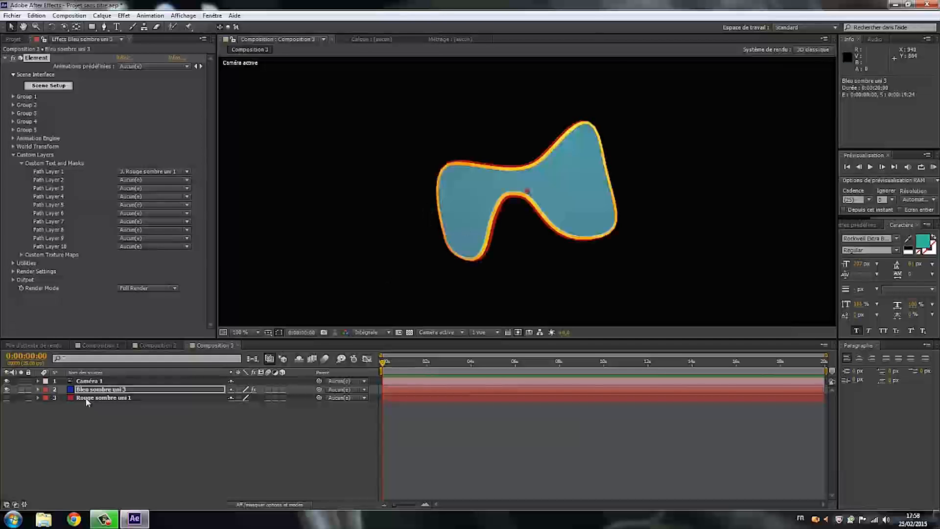
click(89, 381)
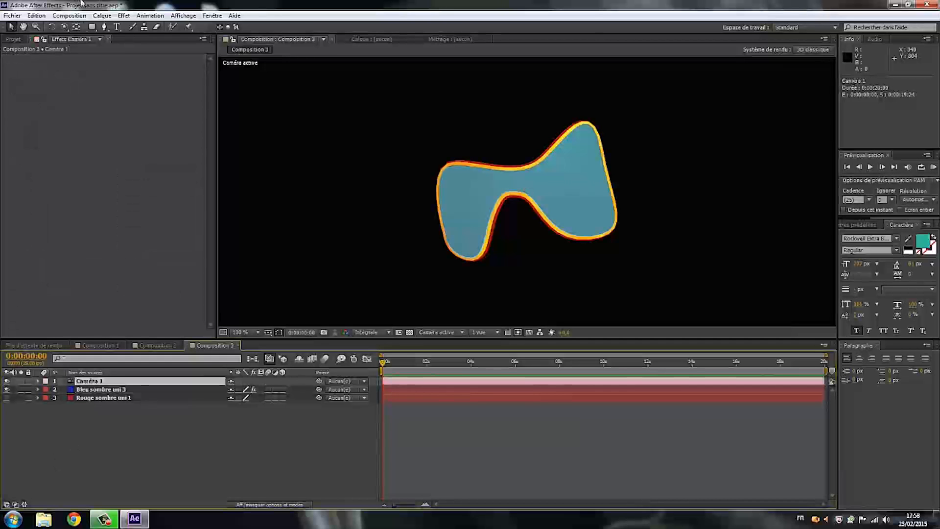
click(65, 28)
drag(465, 221, 319, 235)
drag(401, 229, 497, 118)
drag(499, 194, 527, 336)
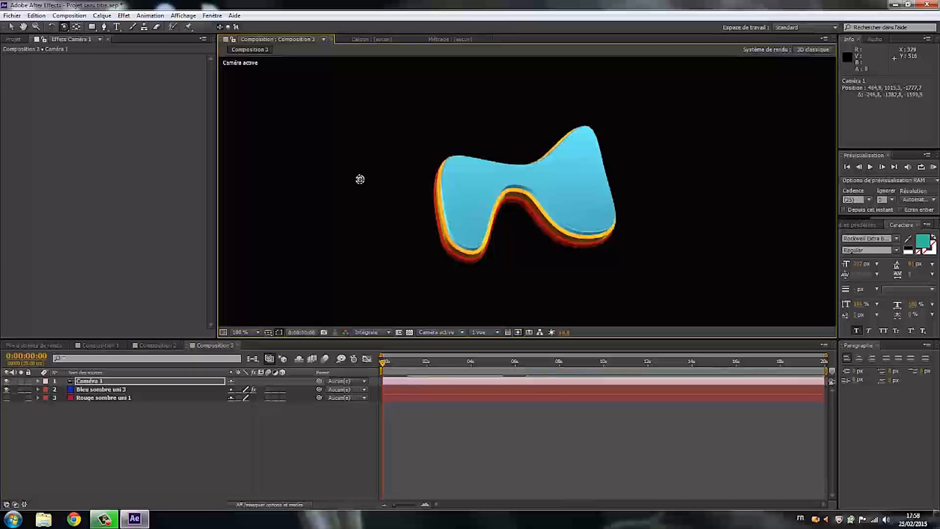
Create a new composition with the proposed settings and add a dark red solid layer to it.
key(ctrl+n)
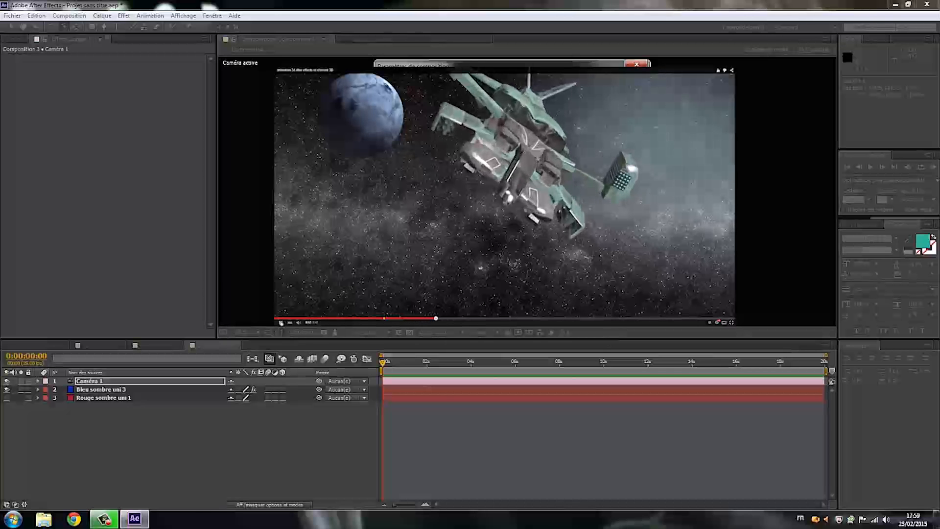
key(Return)
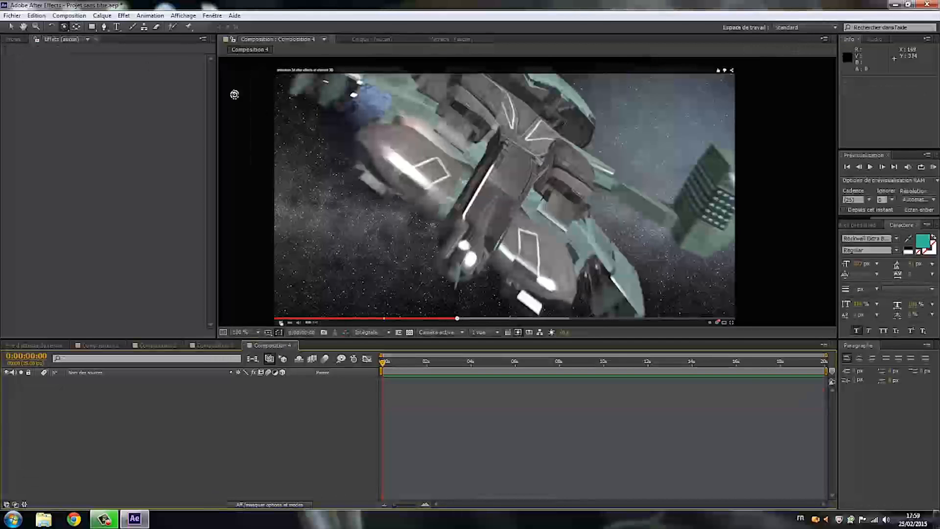
click(102, 16)
mouse_move(186, 26)
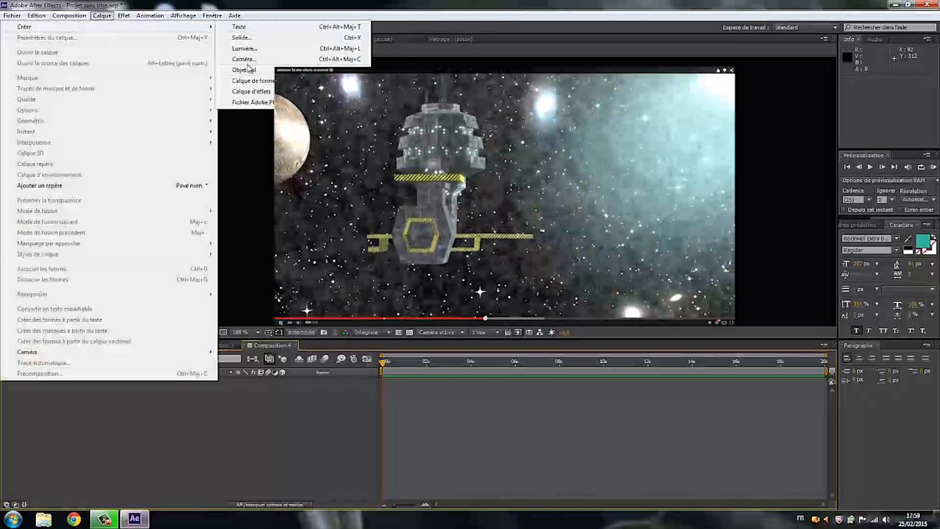
click(241, 38)
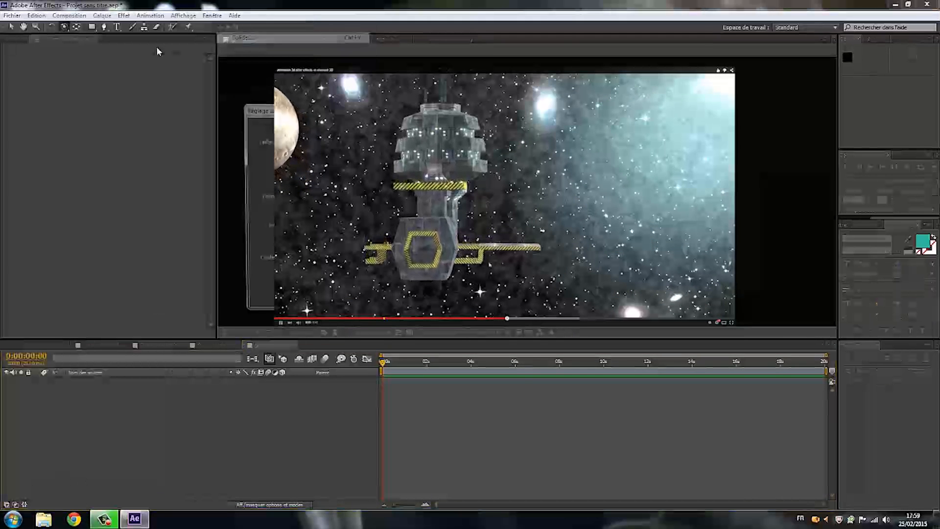
click(405, 303)
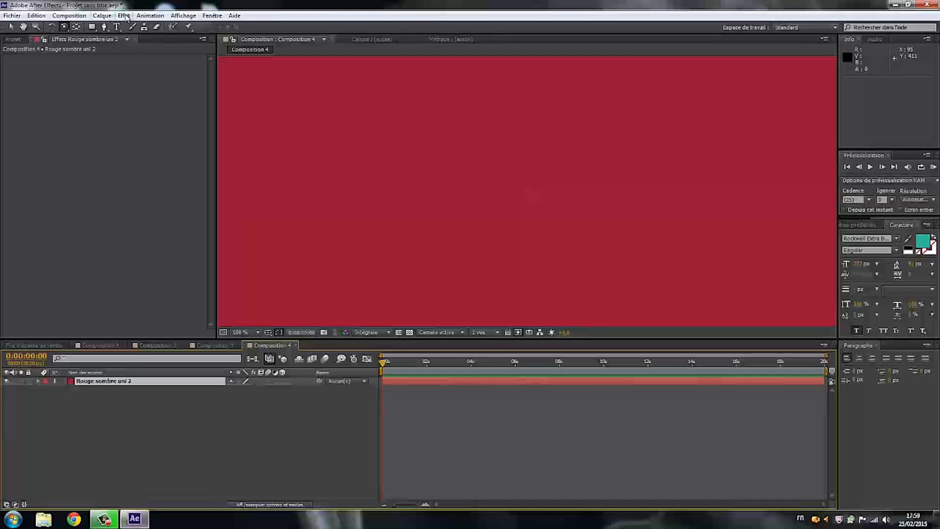
Apply the Element effect to the red solid and import the spaceship model hellstar_OBJ.obj in Scene Setup.
click(125, 16)
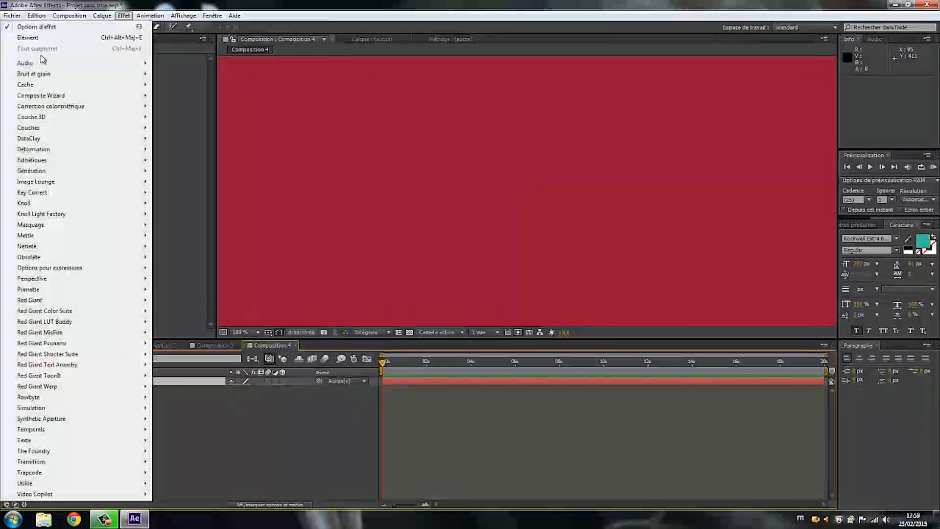
click(33, 37)
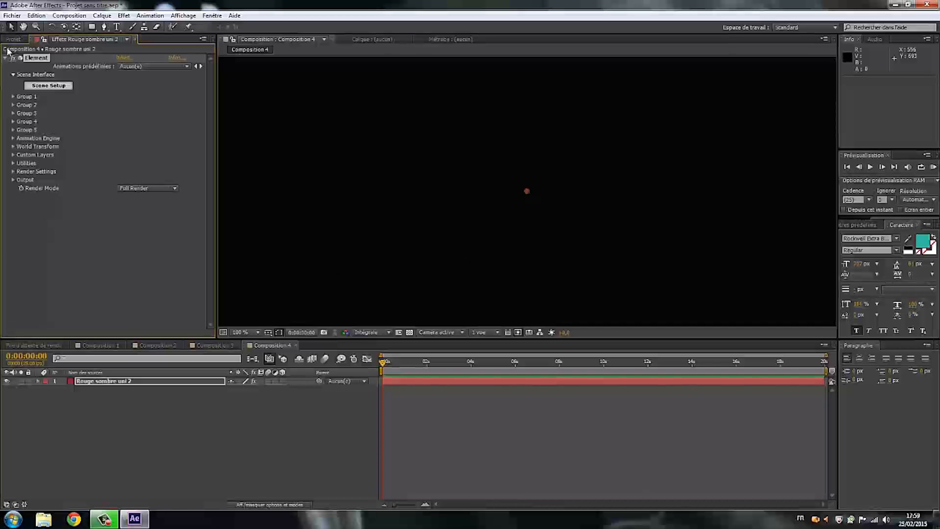
click(49, 86)
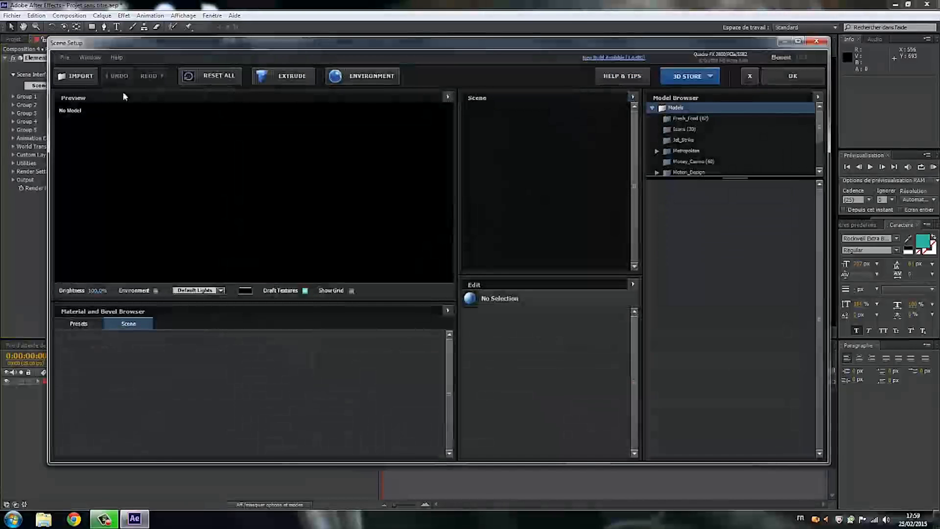
click(78, 76)
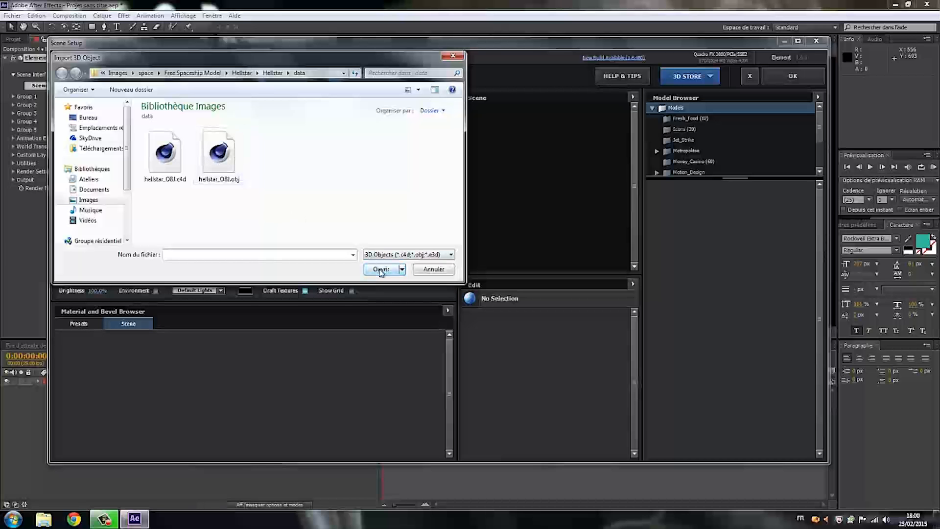
click(230, 171)
click(380, 268)
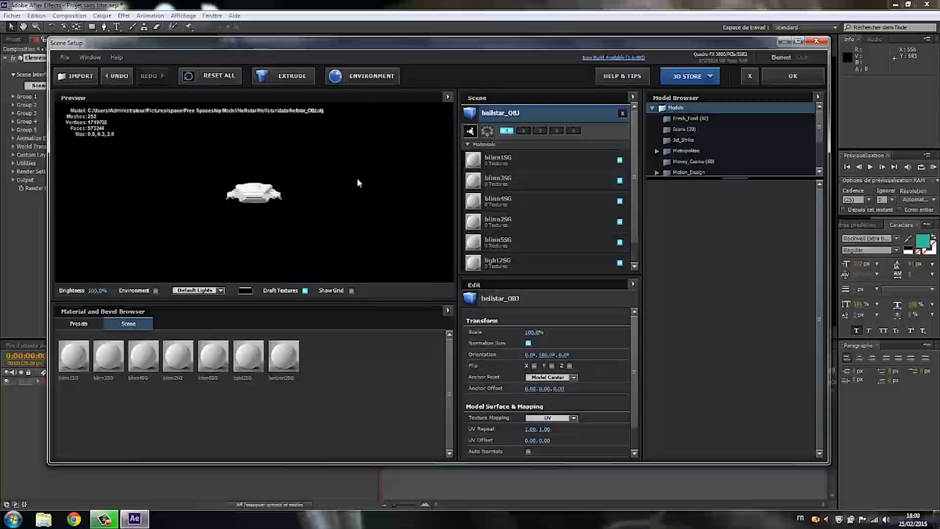
Toggle the blinn1SG material's visibility to identify its spaceship parts and replace it with the Metal preset black_metal.
drag(261, 198, 340, 303)
drag(319, 250, 349, 236)
scroll(367, 221, up, 5)
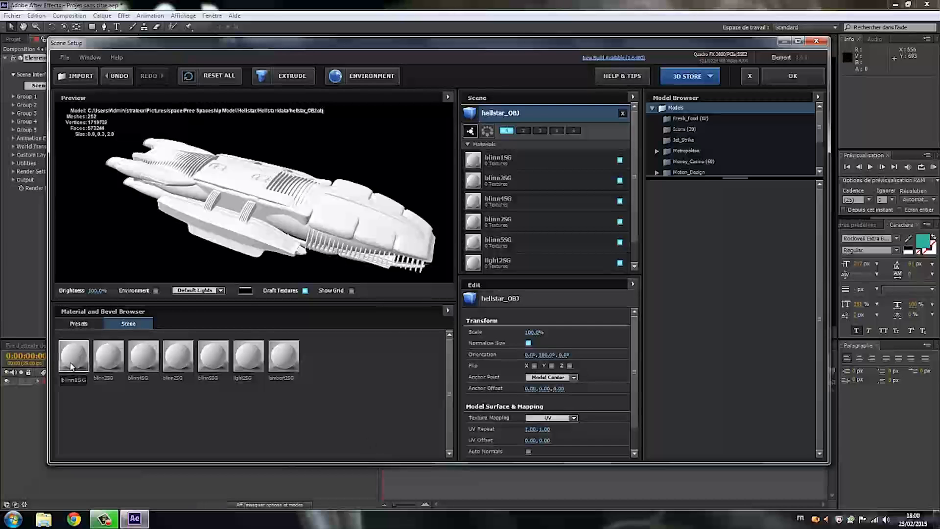
click(620, 160)
click(620, 160)
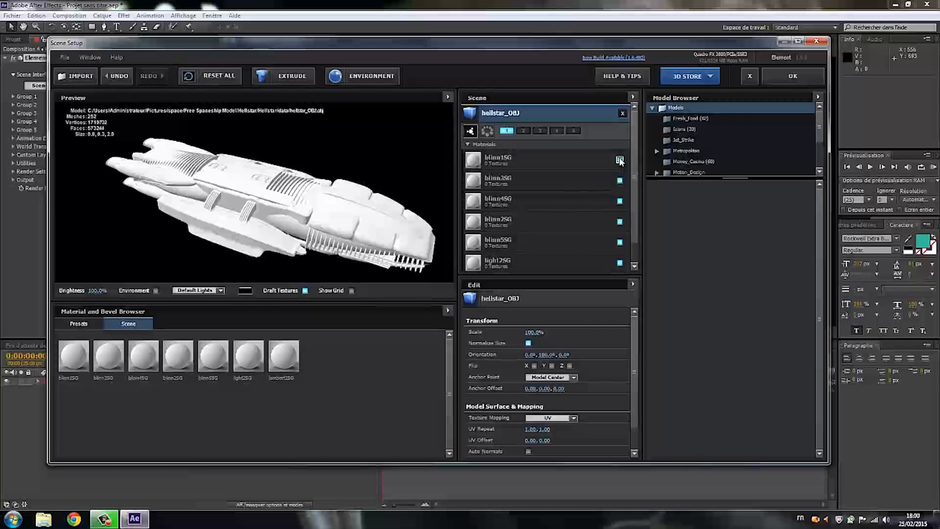
click(619, 160)
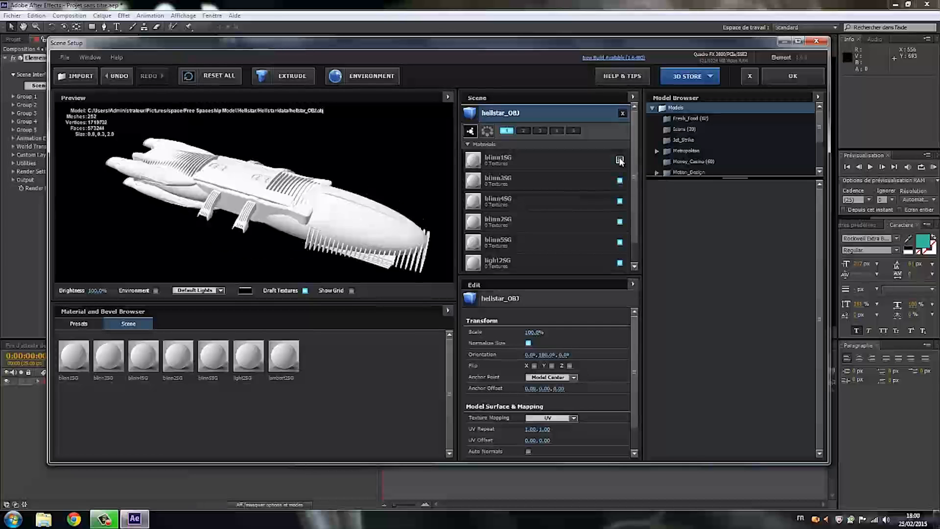
click(620, 160)
click(620, 160)
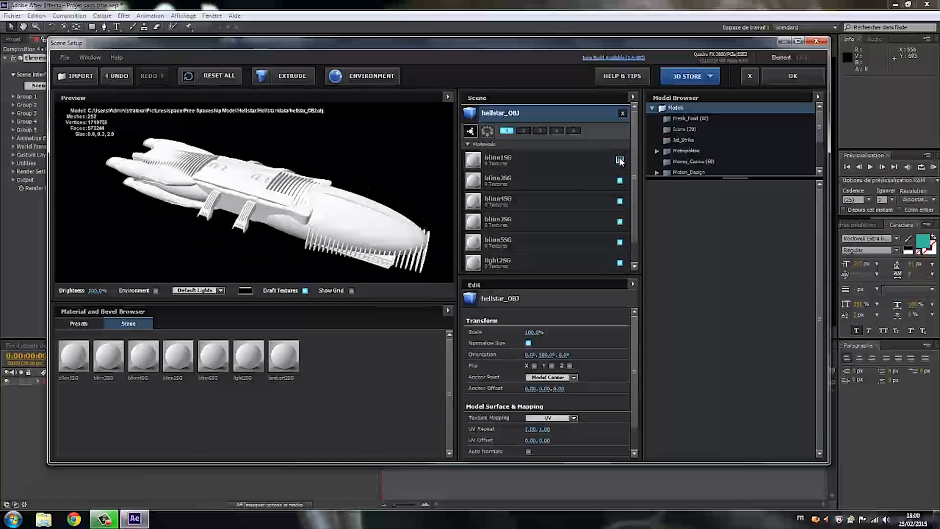
click(620, 160)
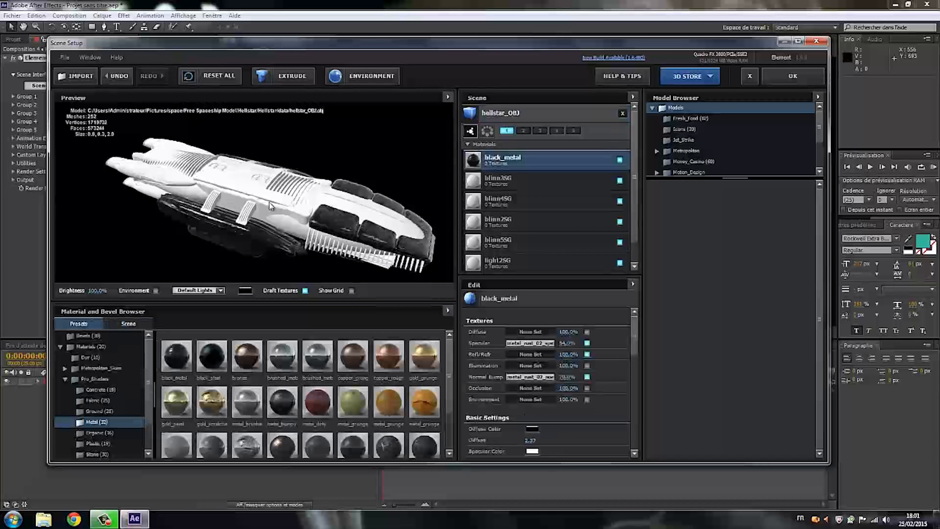
Load Asteroid_2012_D14_Diffuse.png from the 66. 2012 DA14 folder inside space as the diffuse texture of black_metal.
drag(269, 206, 291, 186)
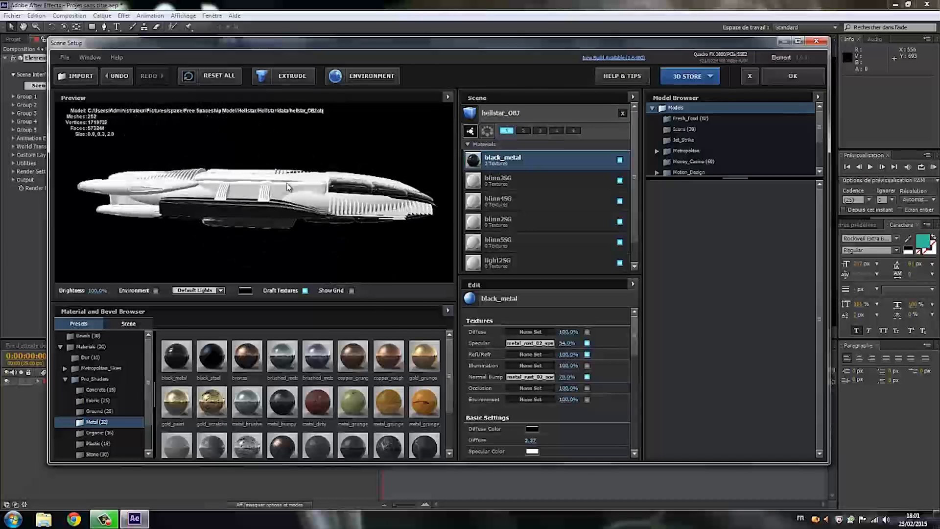
click(529, 332)
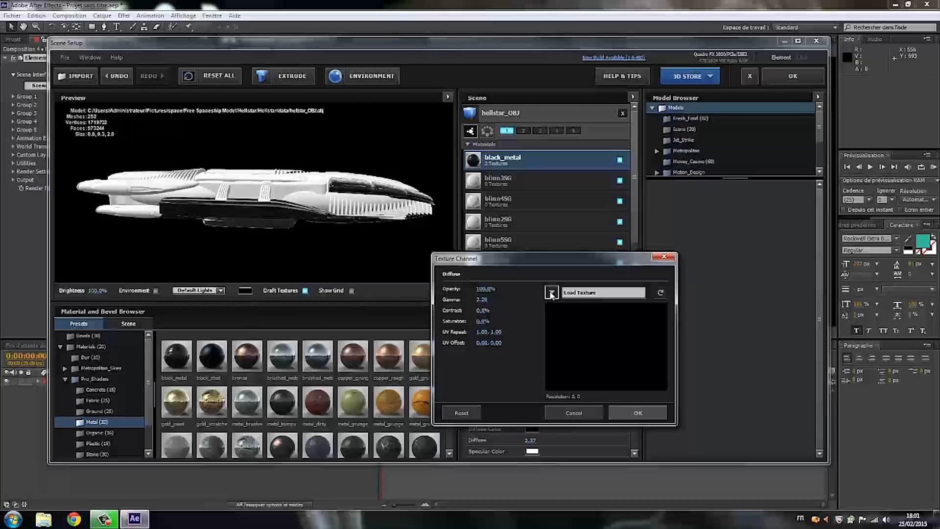
click(583, 294)
click(579, 293)
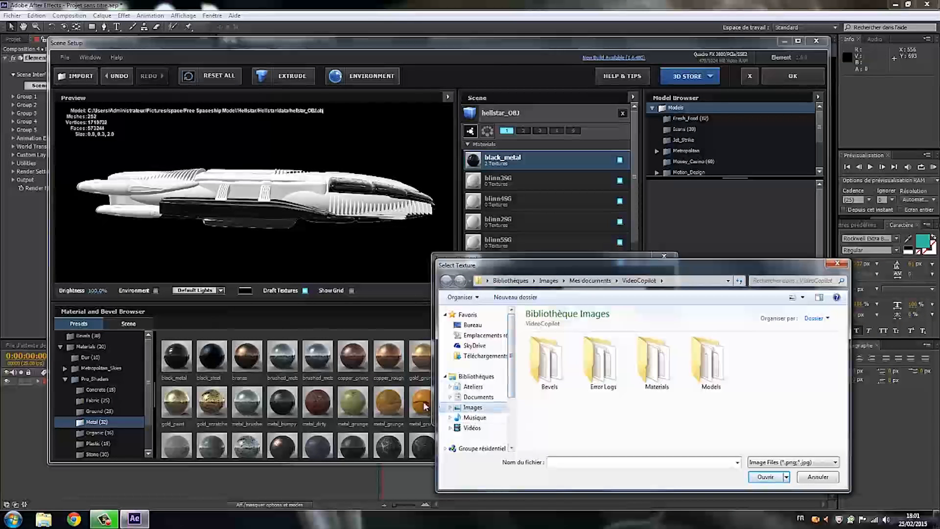
click(451, 410)
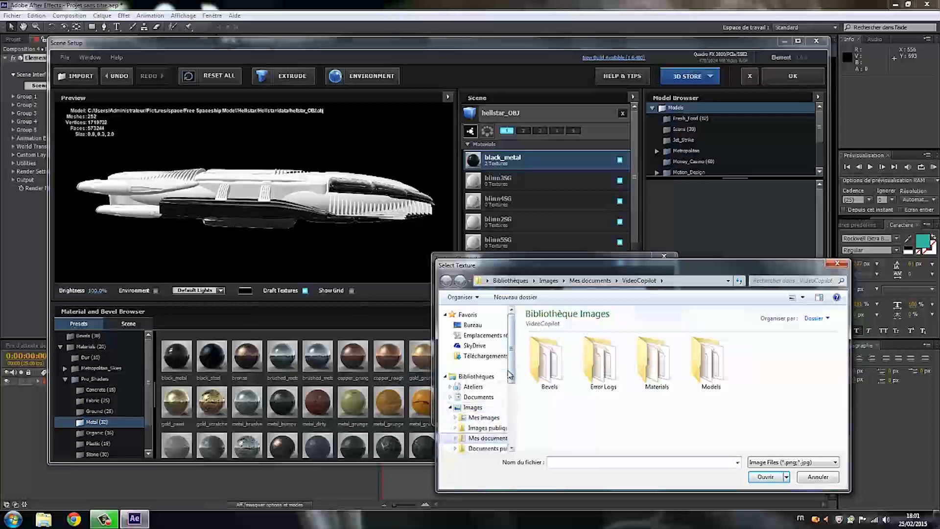
scroll(508, 374, down, 2)
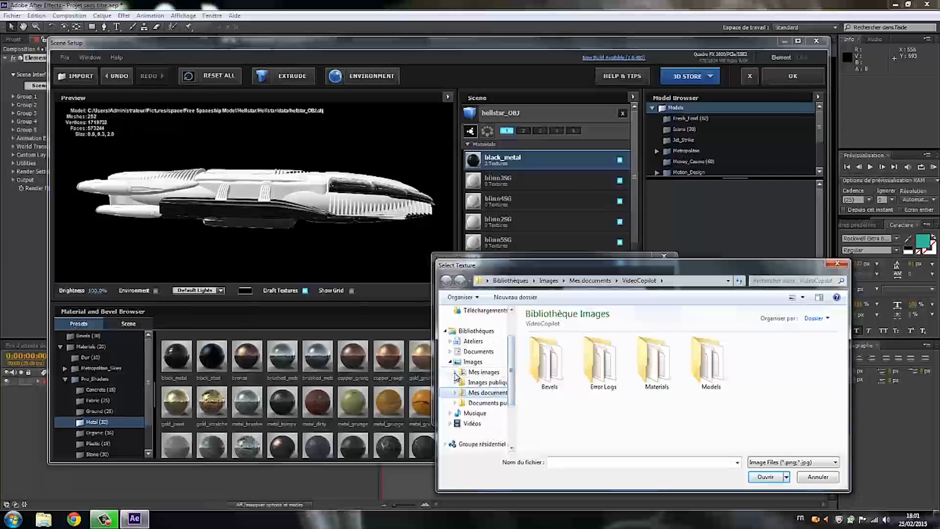
click(456, 372)
drag(512, 361, 513, 370)
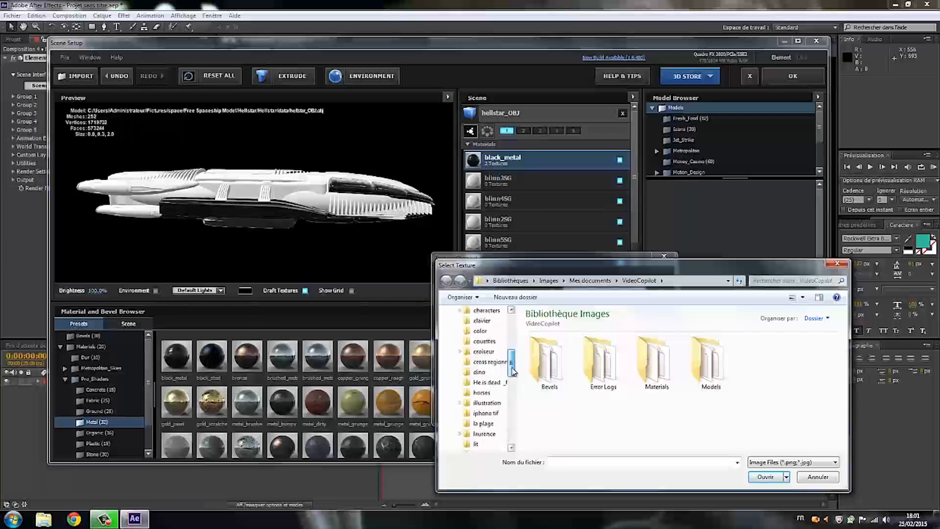
drag(512, 370, 513, 396)
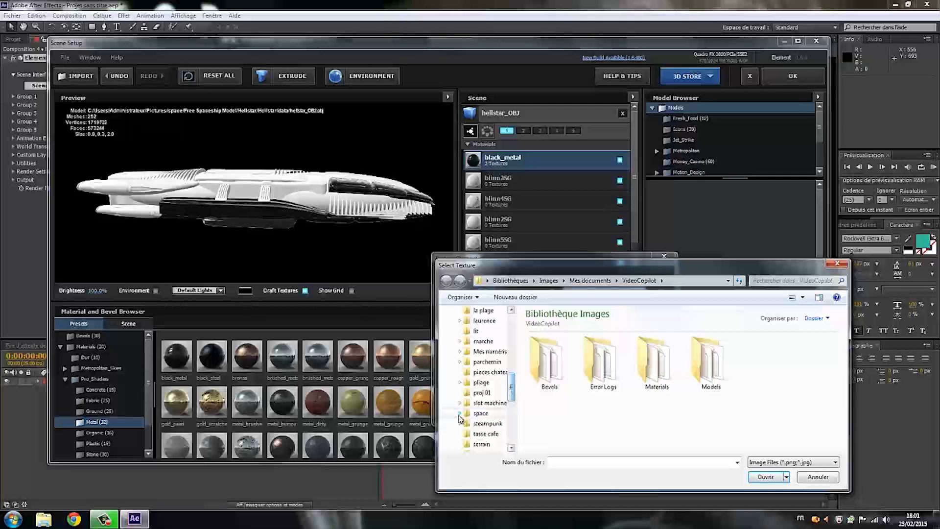
click(459, 414)
scroll(512, 386, up, 3)
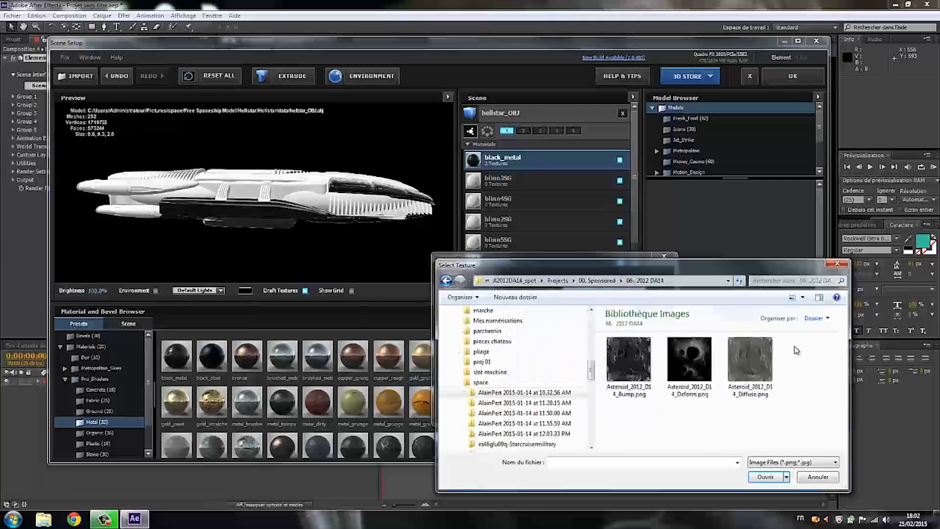
click(749, 357)
click(765, 476)
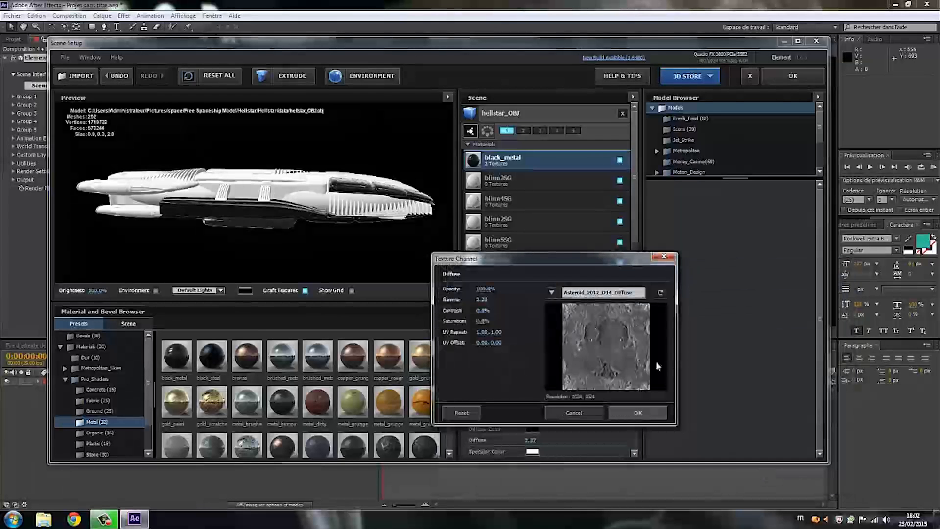
click(629, 413)
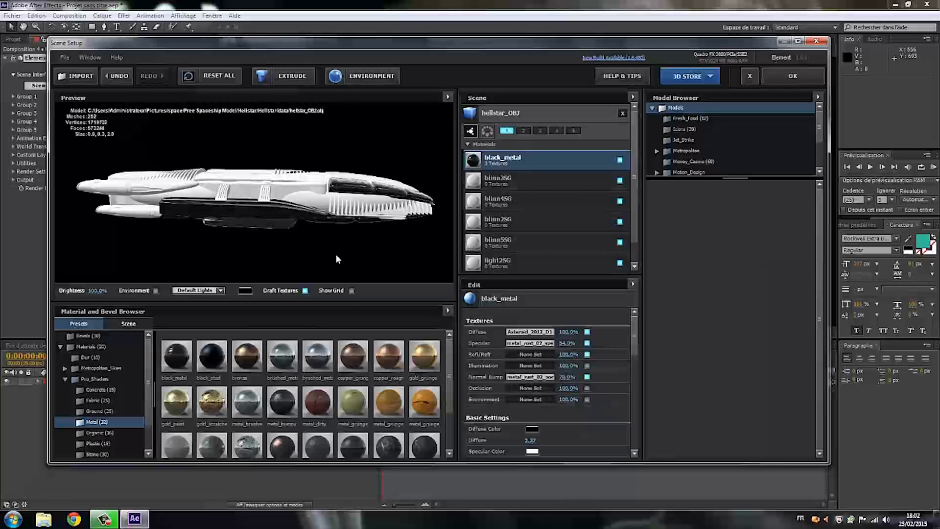
Review the Specular and Normal Bump texture channels of black_metal and inspect the spaceship from other angles.
click(529, 342)
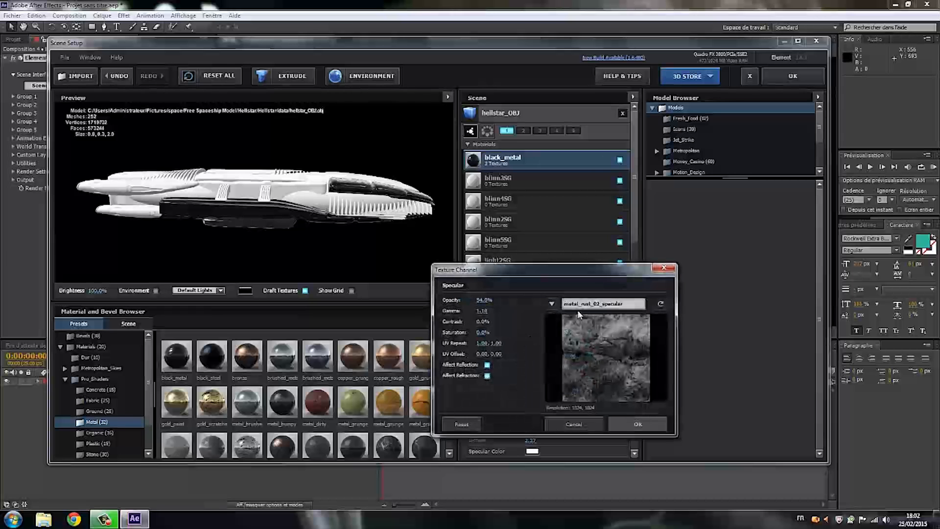
click(637, 424)
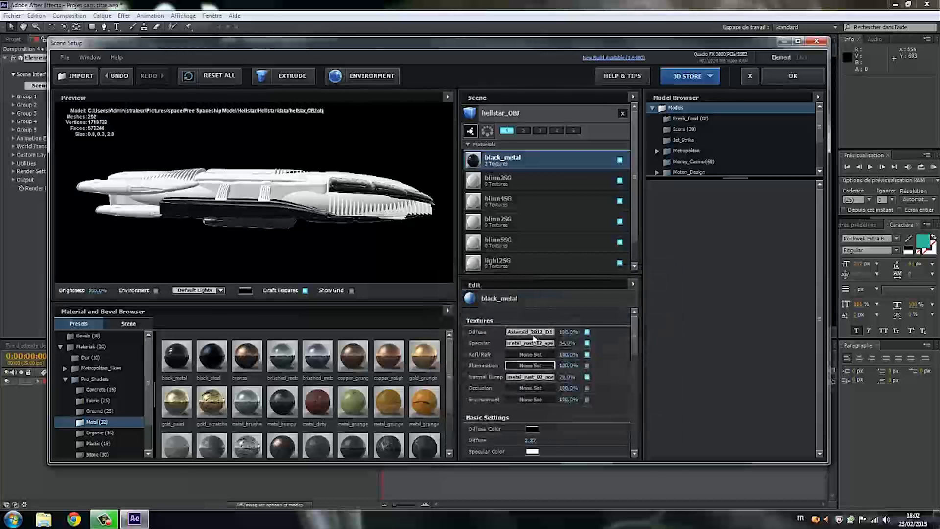
drag(279, 208, 264, 226)
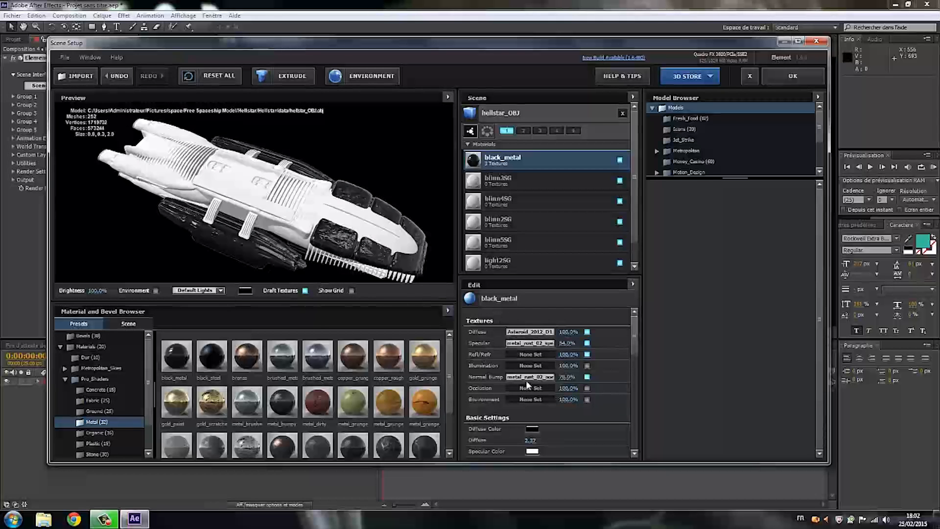
drag(359, 242, 379, 242)
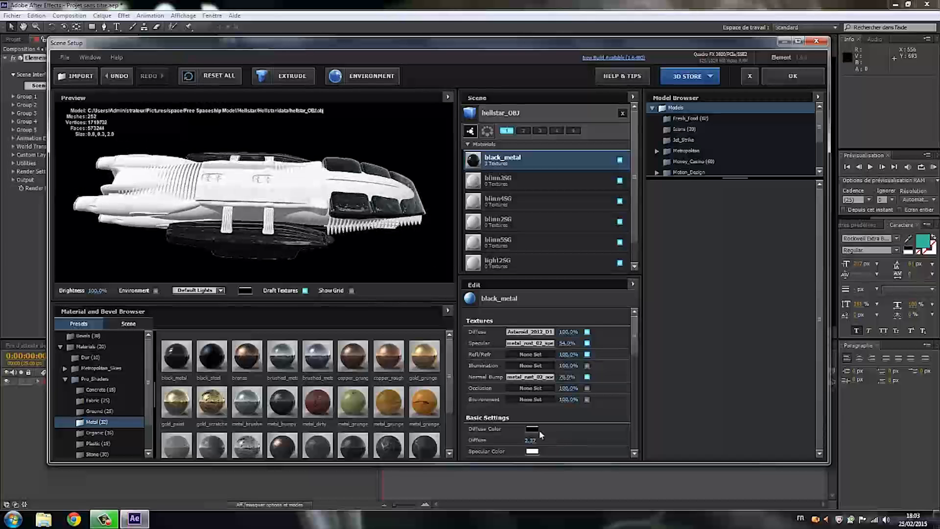
click(524, 376)
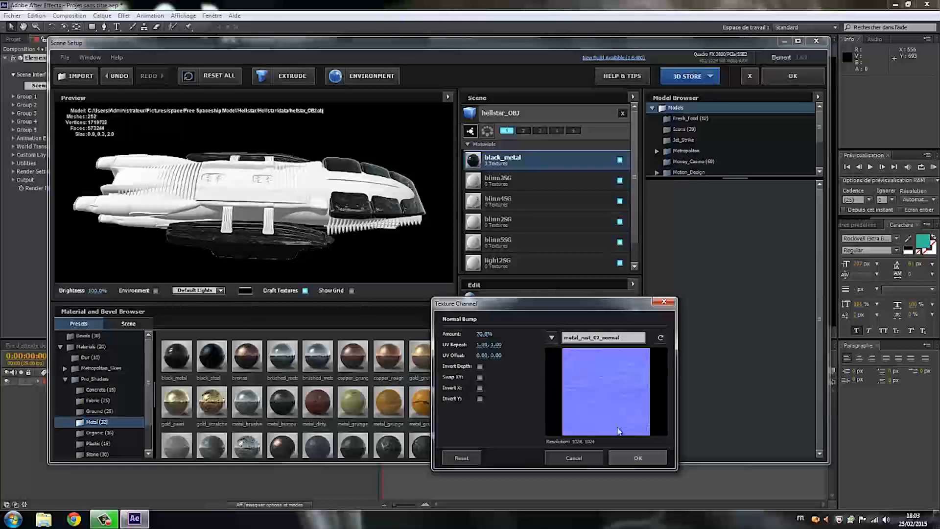
click(637, 457)
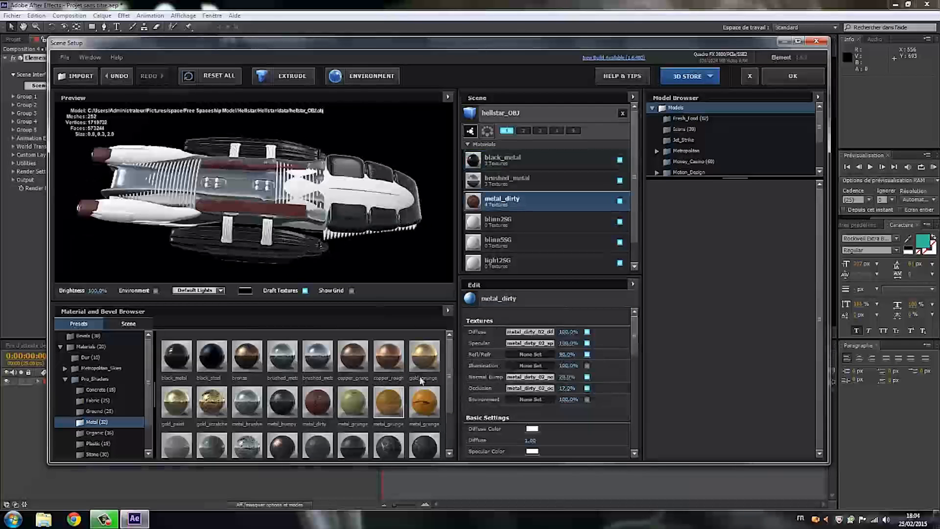
Replace the blinn2SG, blinn5SG and light2SG materials with the Metal presets metal_grunge_painted_02, metal_grunge_painted_11 and metal_grunge_painted_05.
click(509, 222)
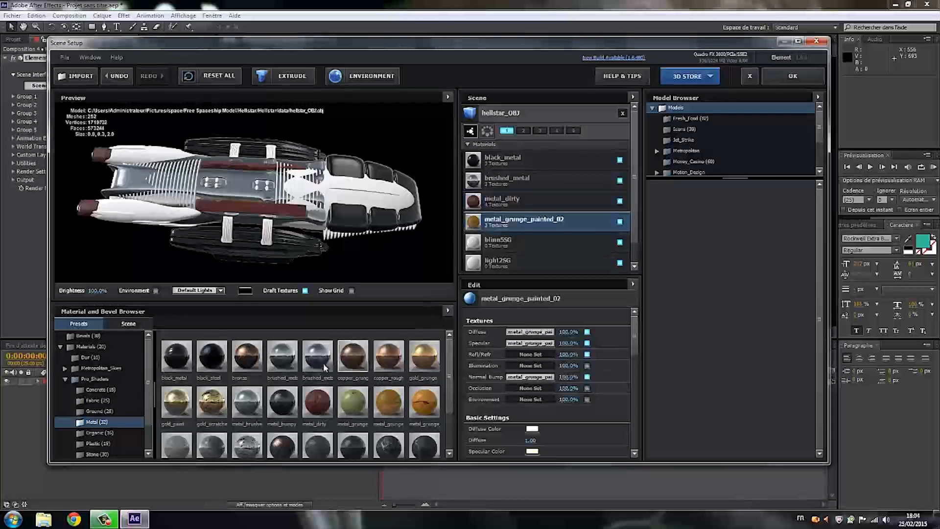
drag(419, 444, 491, 253)
drag(234, 437, 483, 268)
drag(272, 151, 276, 171)
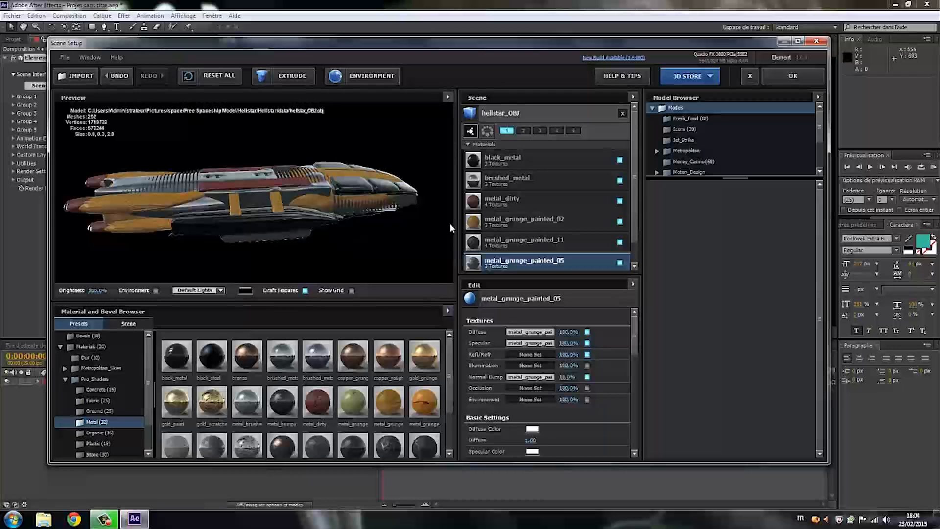
Review the metal_dirty material's Normal Bump texture and disable its Normal Bump and Occlusion channels.
click(505, 201)
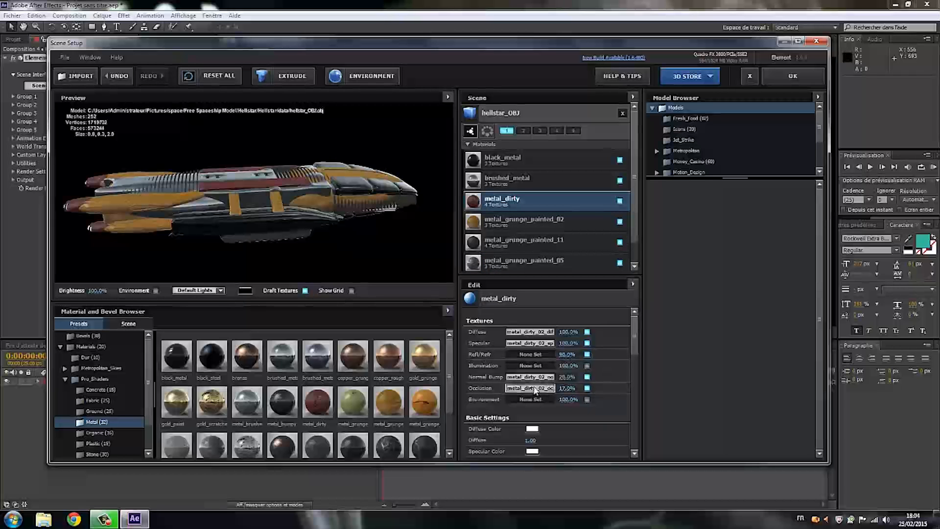
click(520, 377)
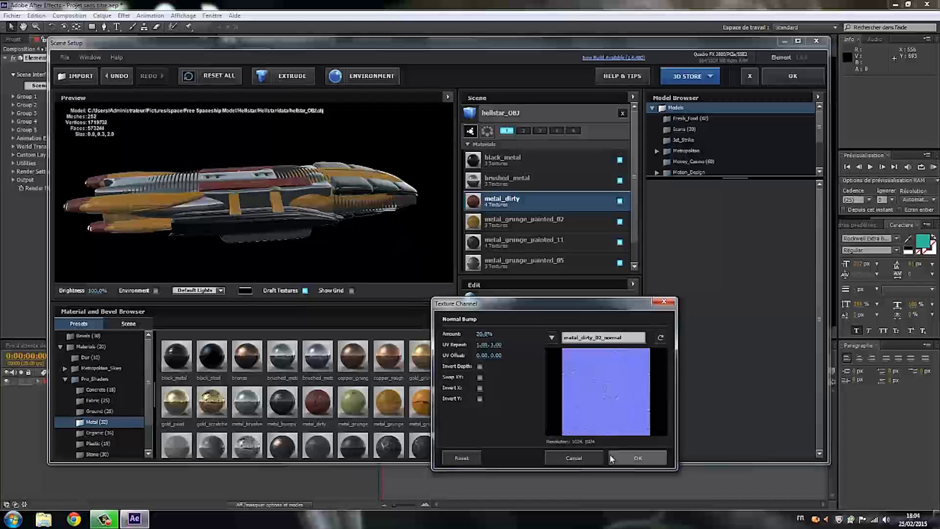
click(637, 458)
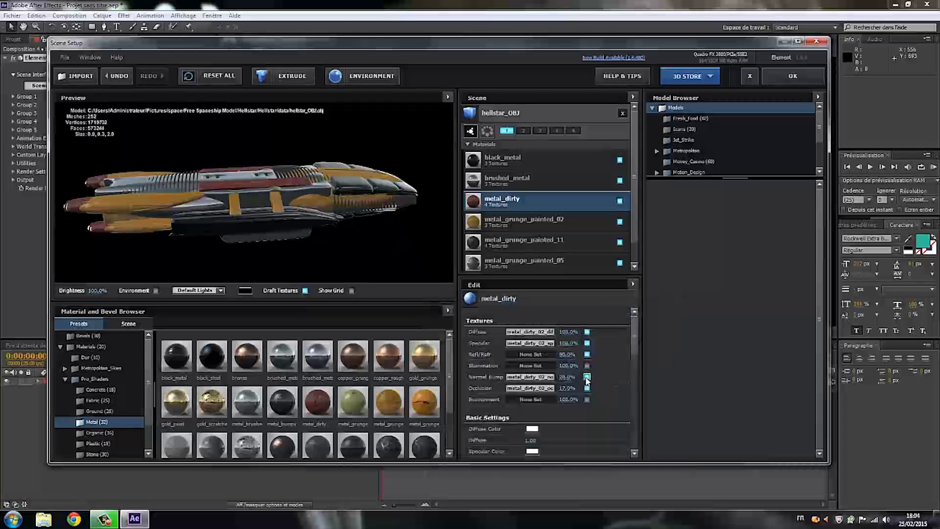
click(587, 377)
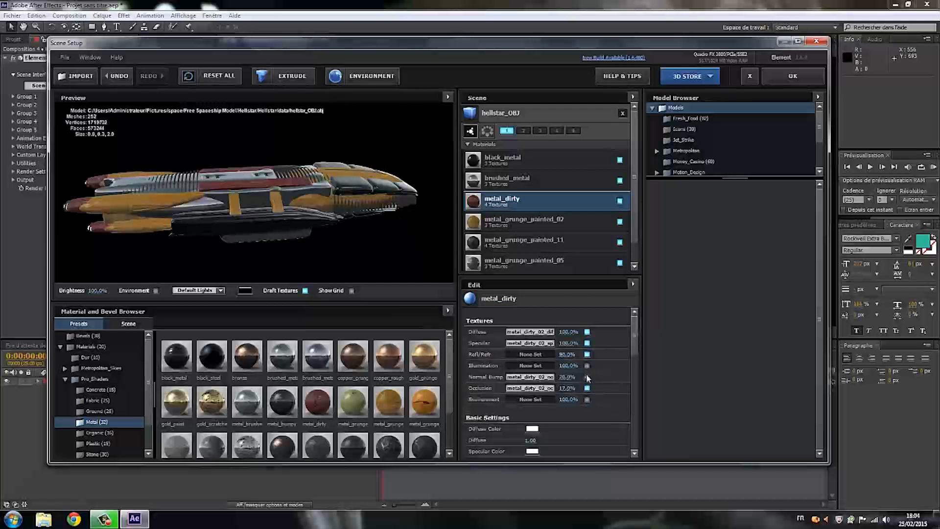
click(587, 388)
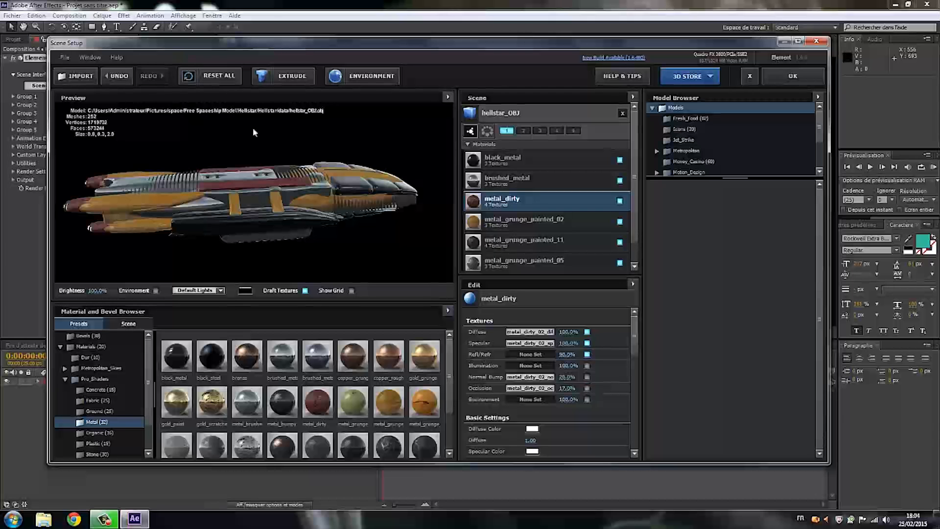
drag(287, 216, 421, 218)
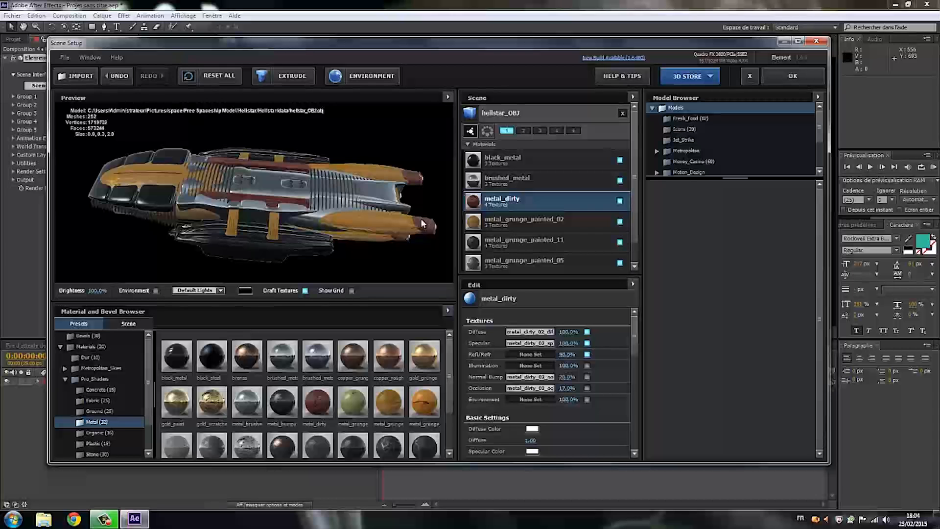
drag(421, 218, 292, 187)
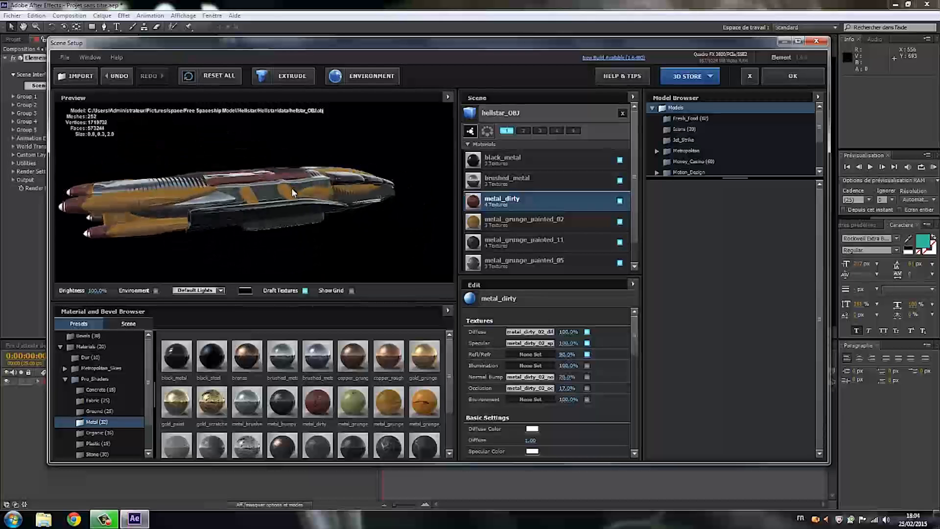
Accept the scene setup and create a group null for Group 1 of the Element effect.
click(784, 79)
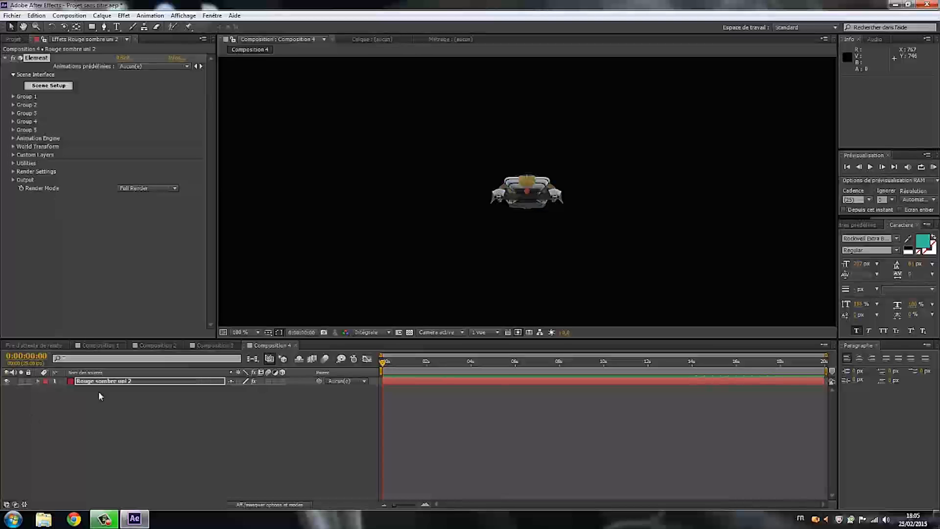
click(14, 96)
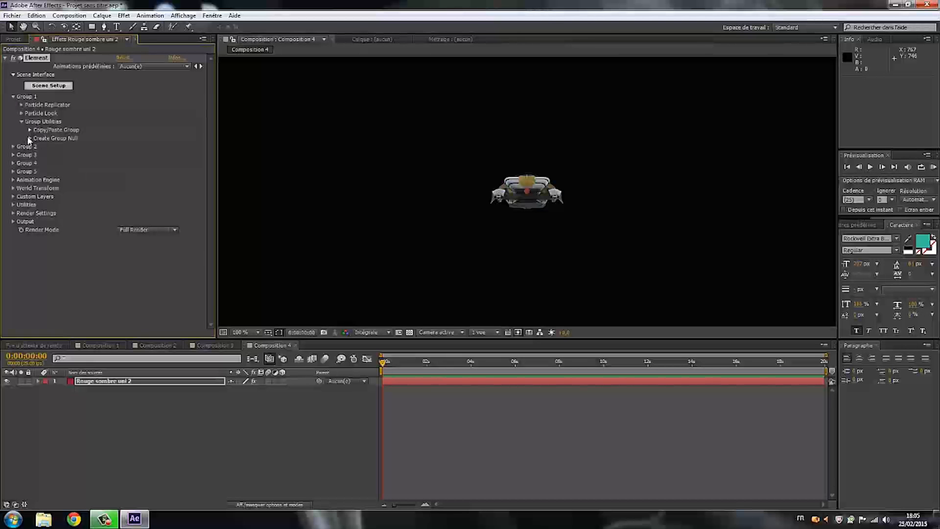
click(30, 139)
click(57, 149)
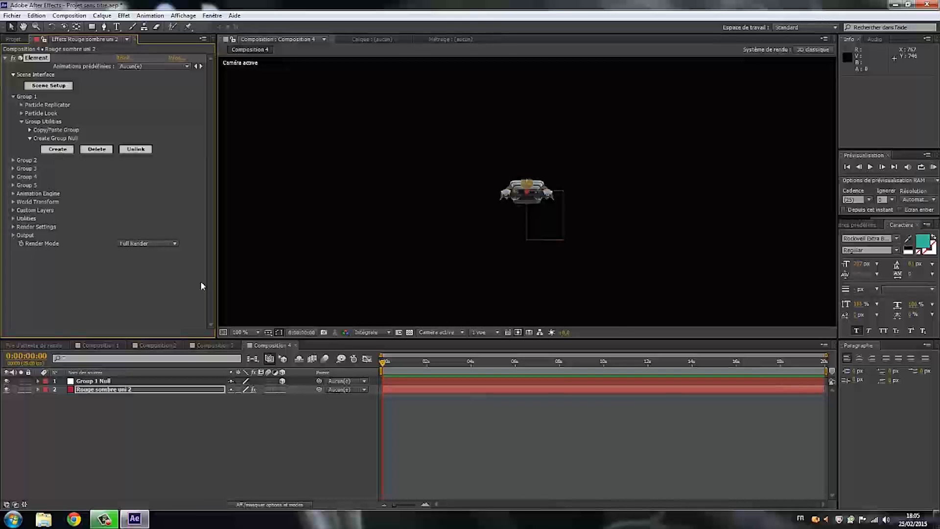
Set the Group 1 Null's Rotation Y to 143° to turn the spaceship sideways.
click(109, 382)
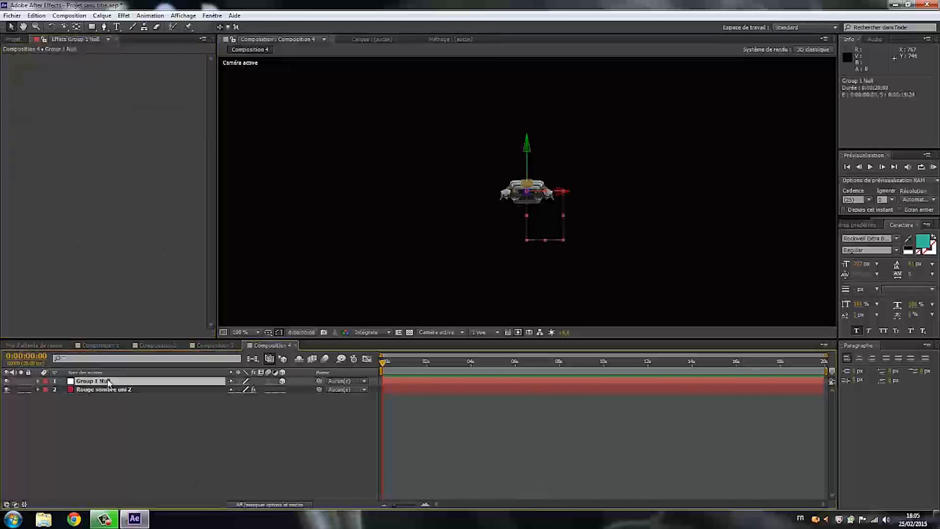
key(r)
drag(244, 405, 307, 399)
key(period)
key(period)
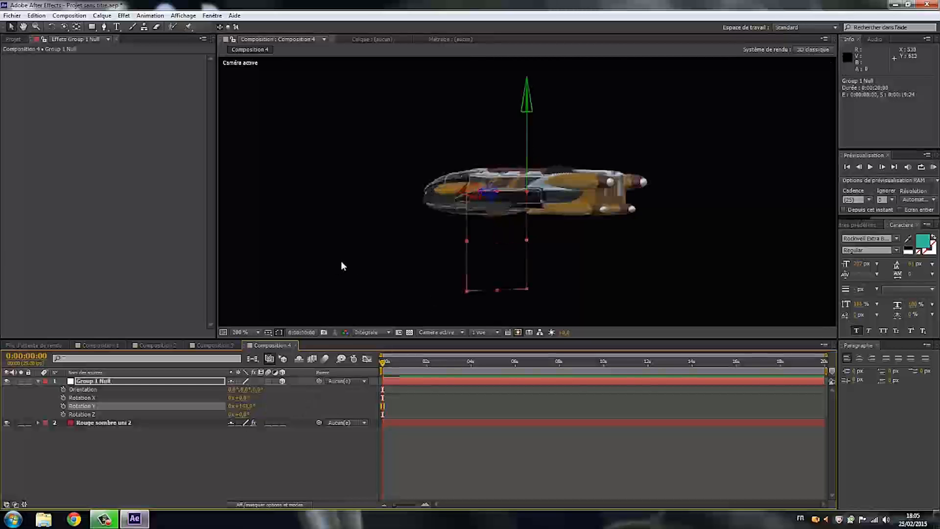
click(230, 431)
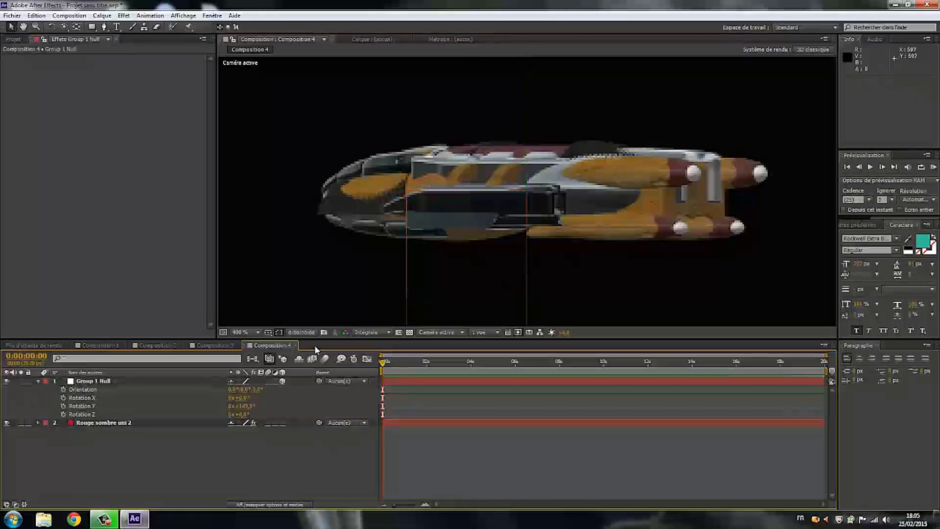
click(153, 296)
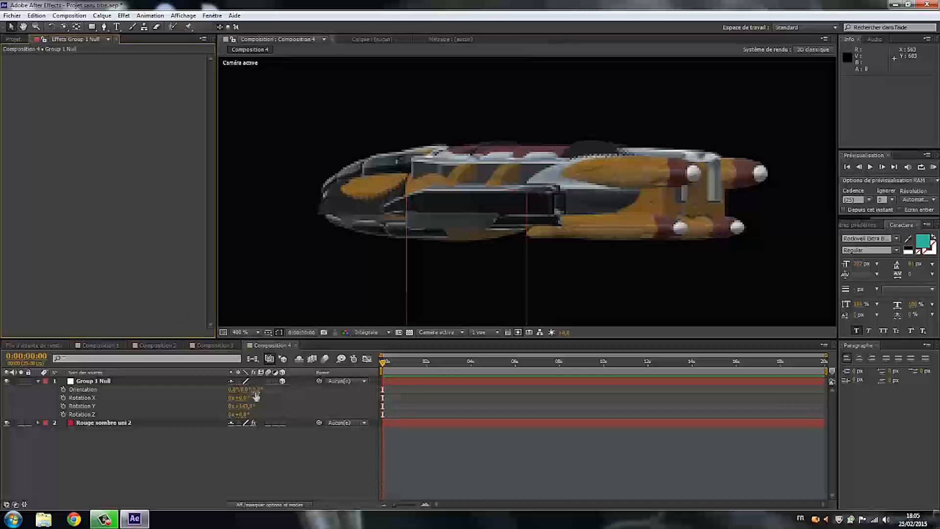
Set the Group 1 Null's Rotation X to 67° and reduce the composition preview resolution to Un demi.
drag(239, 397, 272, 398)
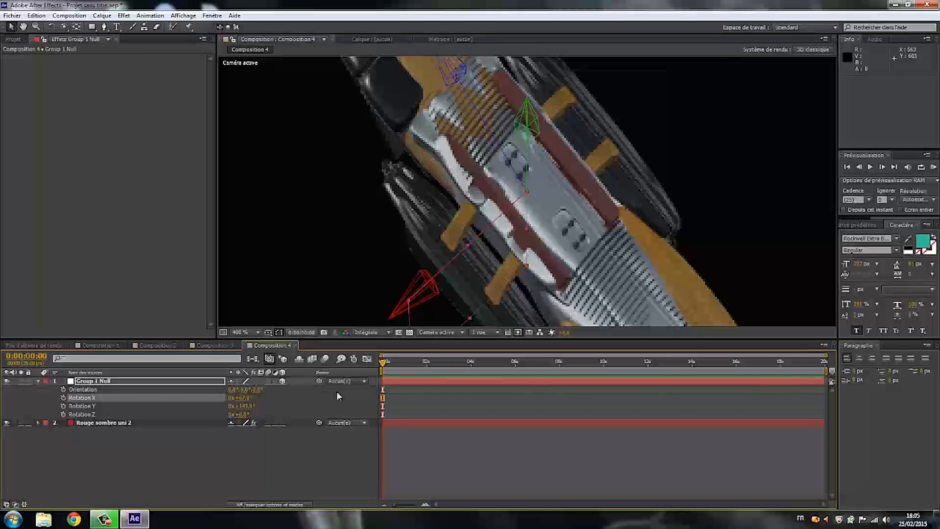
click(390, 333)
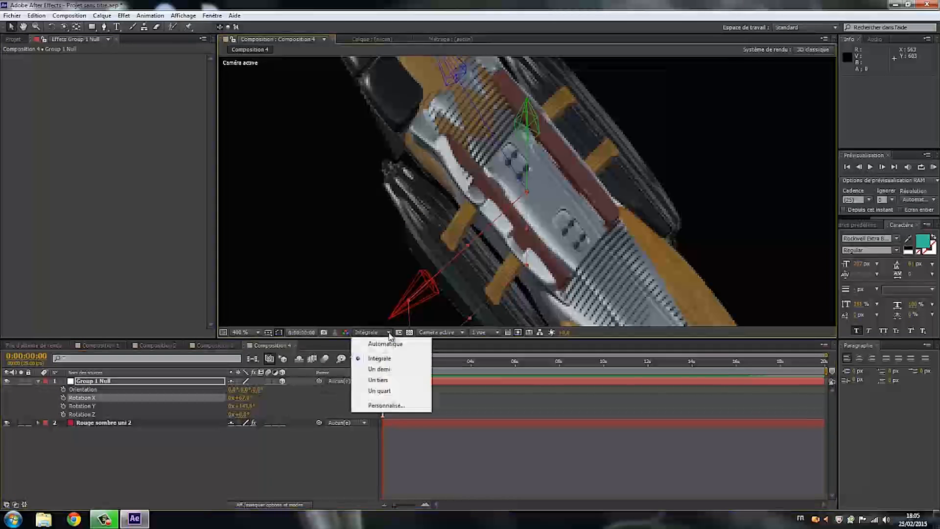
click(372, 374)
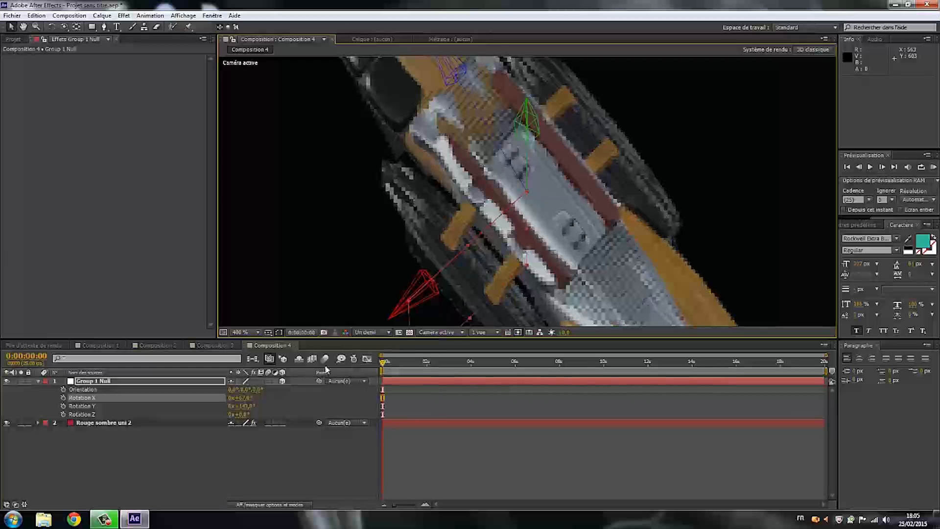
click(332, 469)
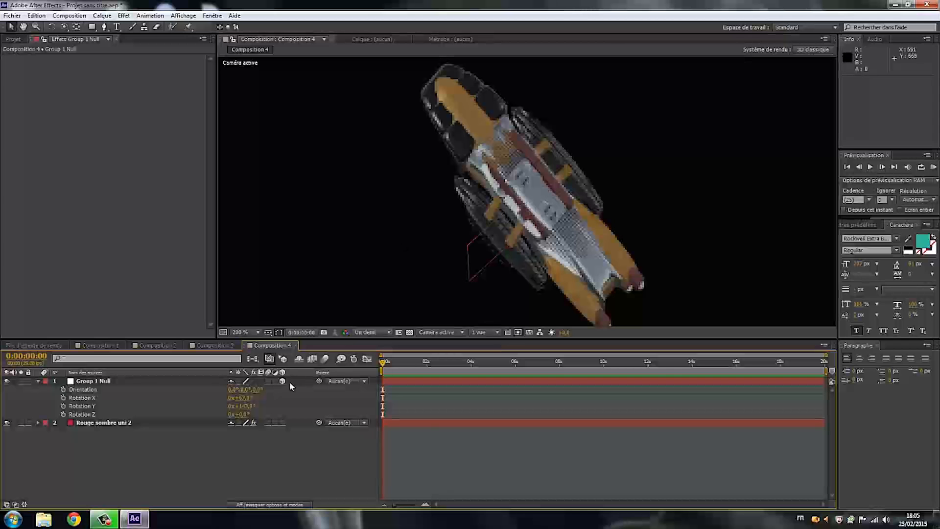
Set the Group 1 Null's Rotation X to 161° and check the spaceship within the whole composition frame.
drag(245, 398, 285, 388)
click(344, 464)
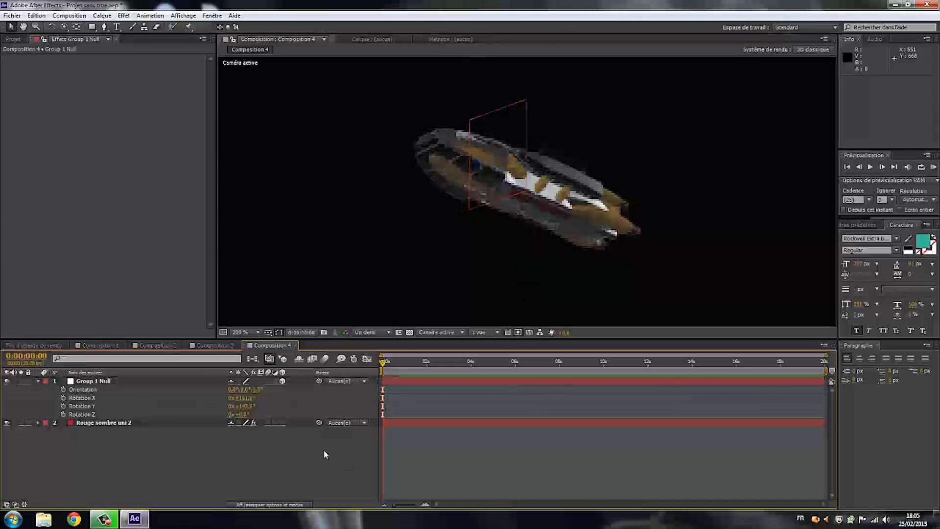
click(259, 332)
click(262, 166)
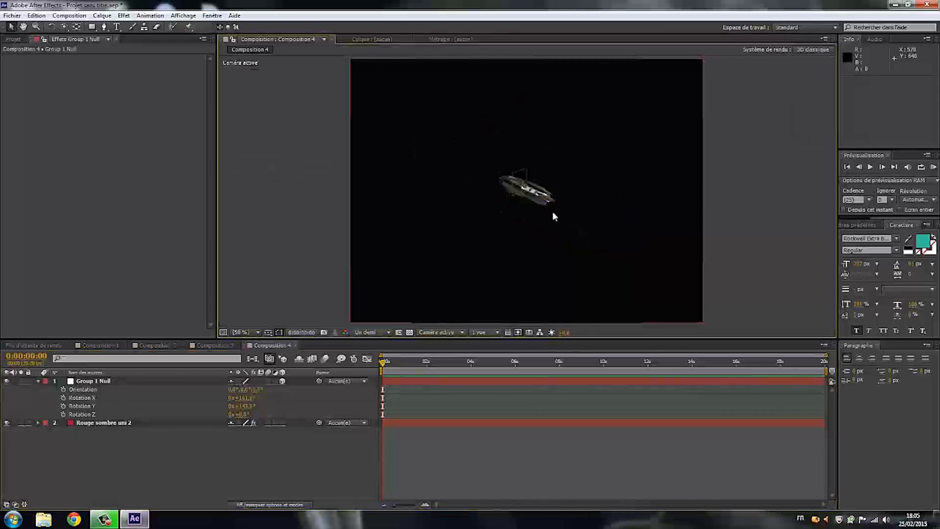